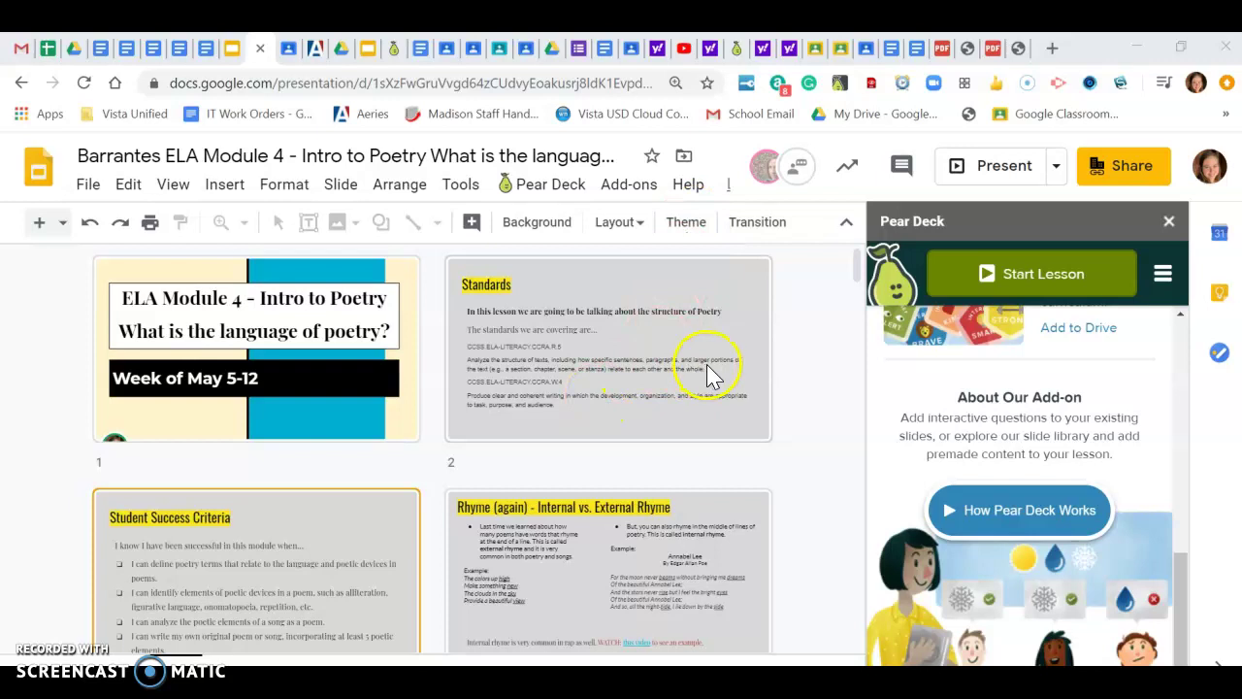
Scroll through the Intro to Poetry deck's slide grid in Google Slides
scroll(491, 387, down, 5)
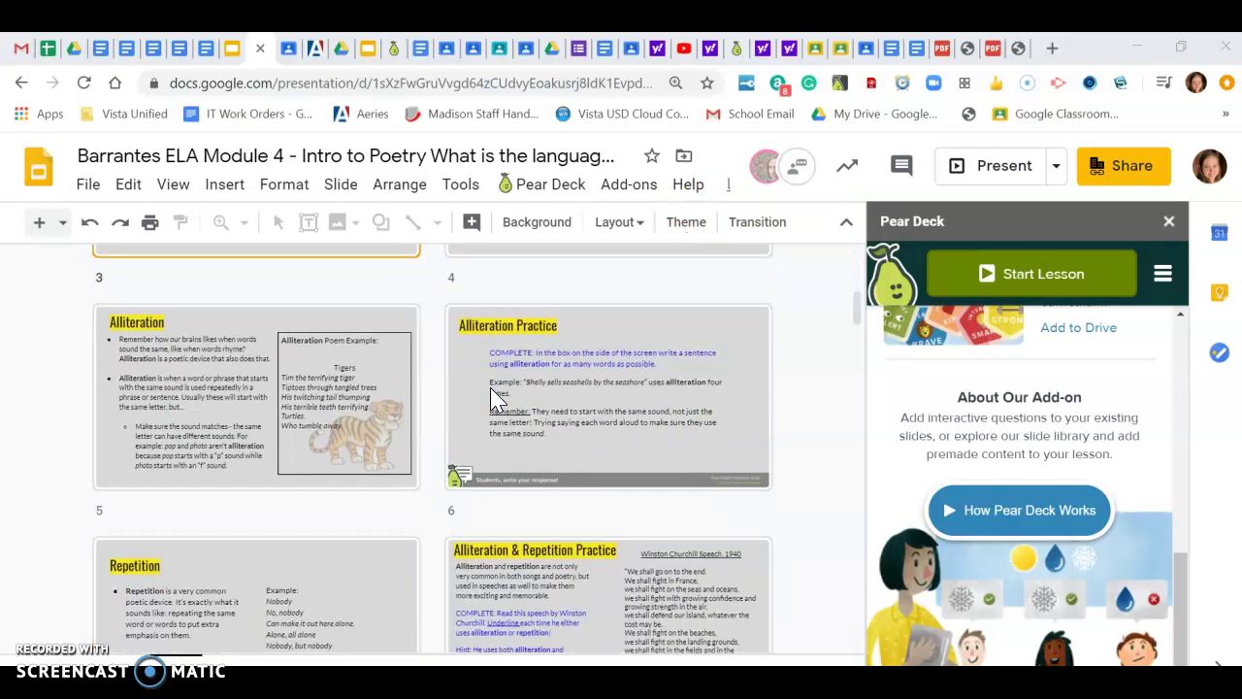
scroll(491, 390, down, 3)
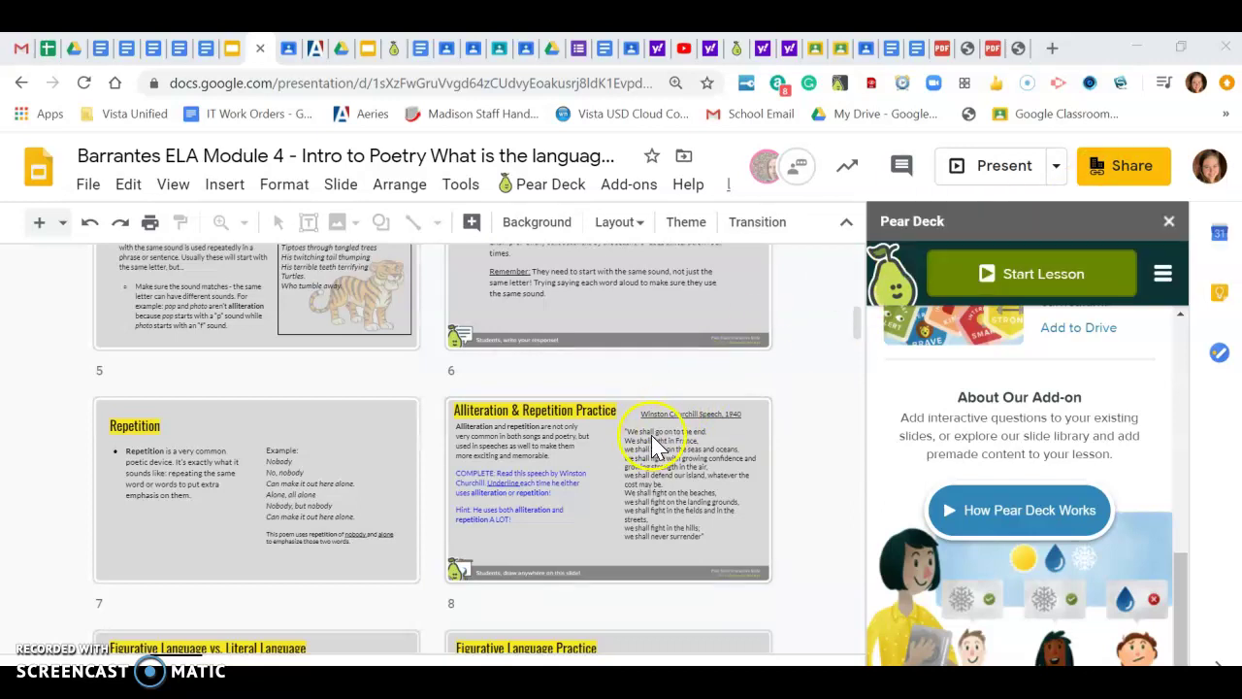
In a new tab, open the Presentation Session bookmark, then Pear Deck - Welcome from a 'pear deck home' search
click(1053, 49)
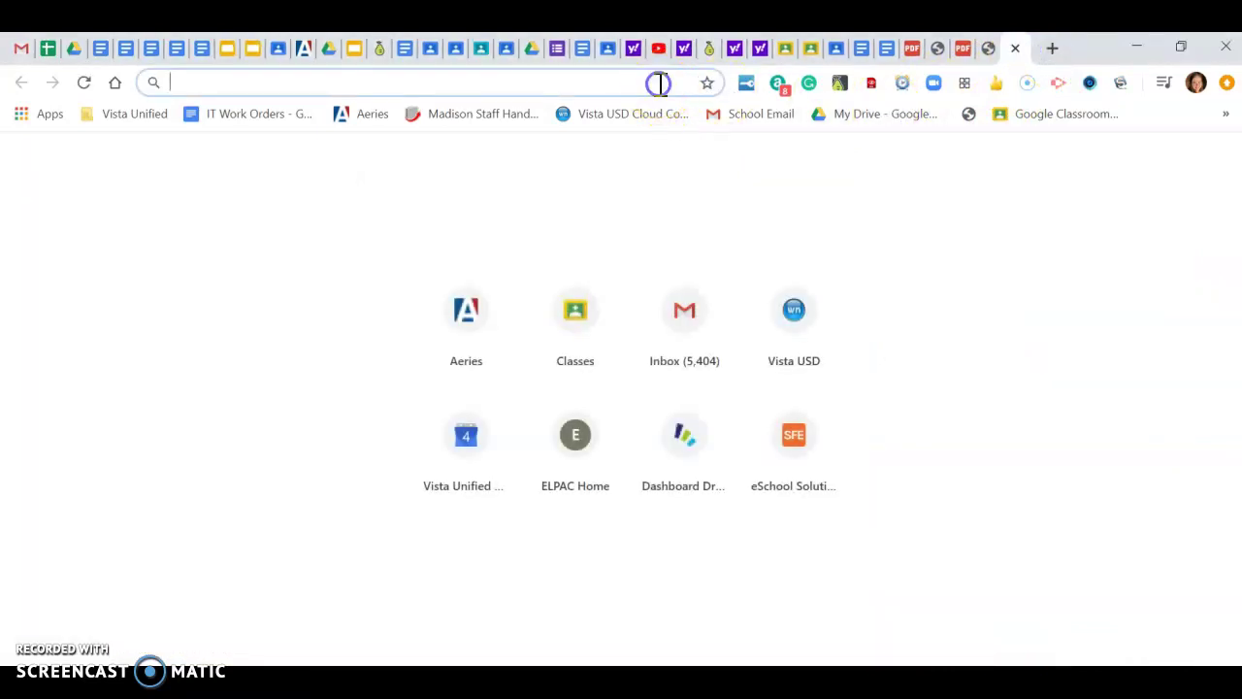
click(1056, 223)
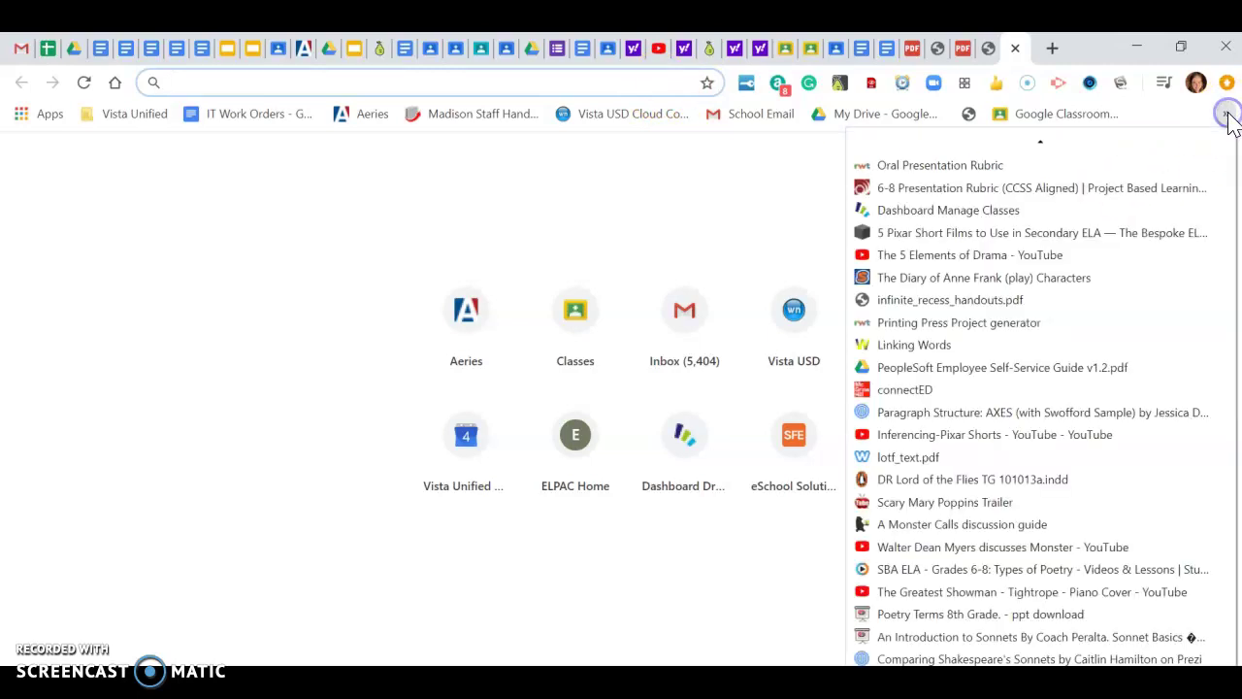
scroll(1092, 444, down, 5)
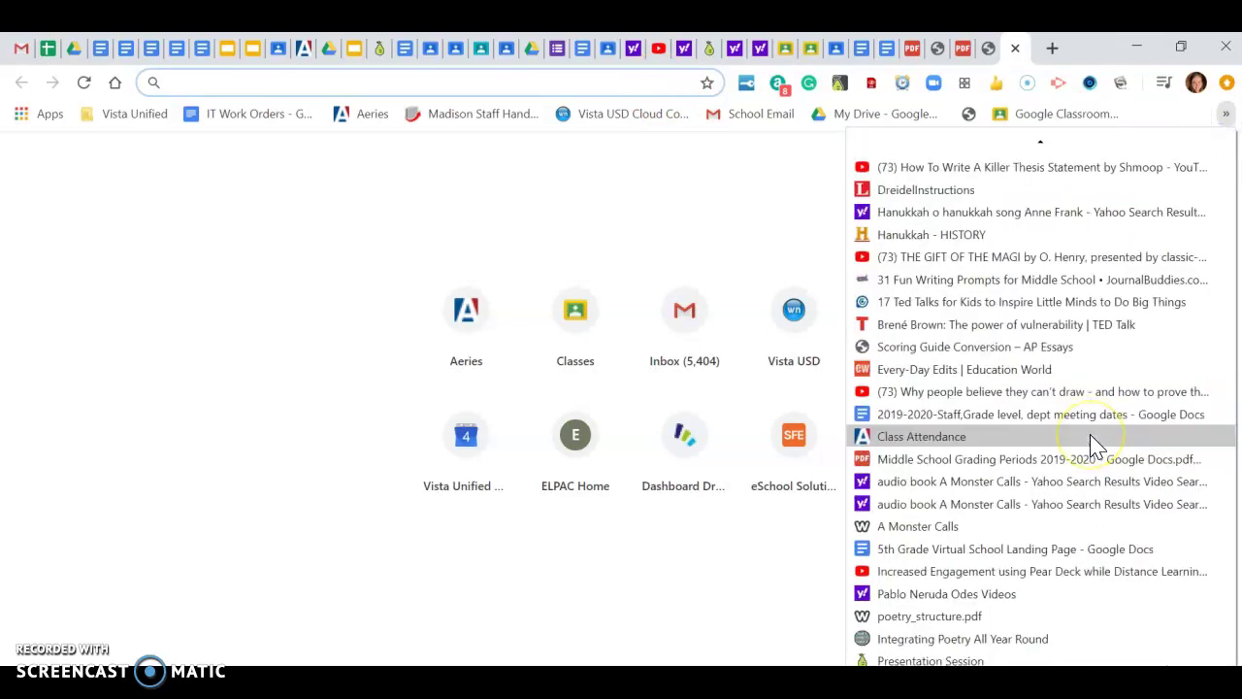
click(970, 660)
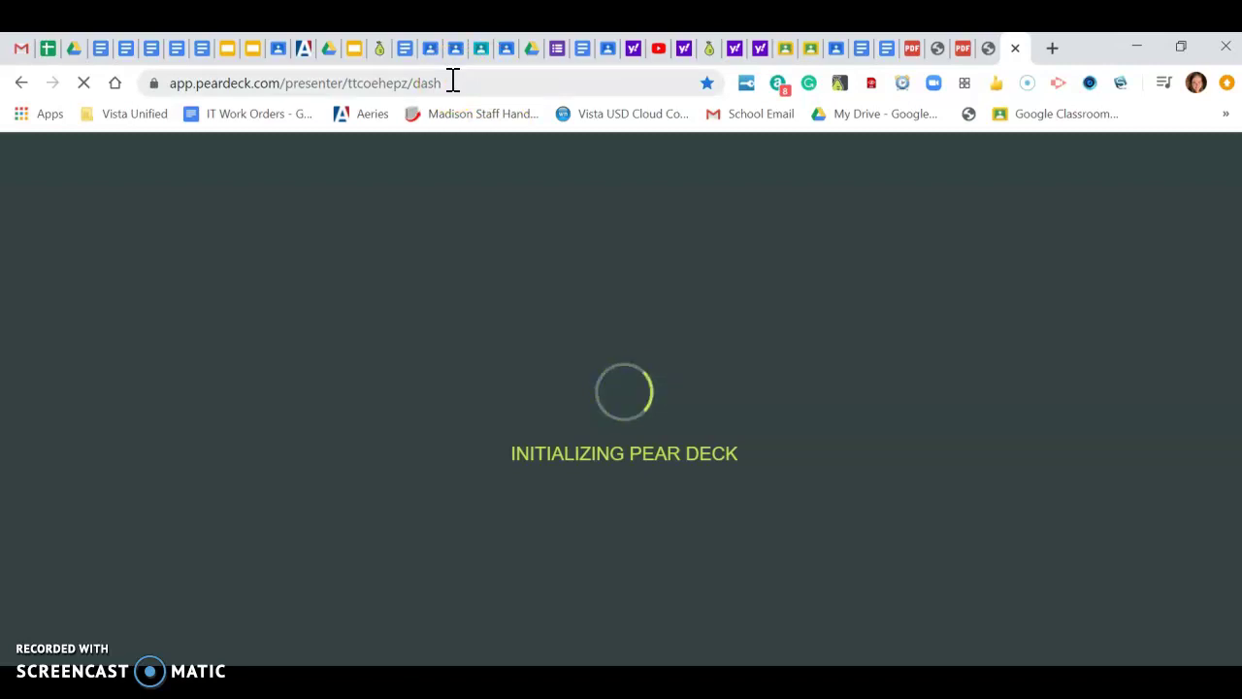
click(423, 82)
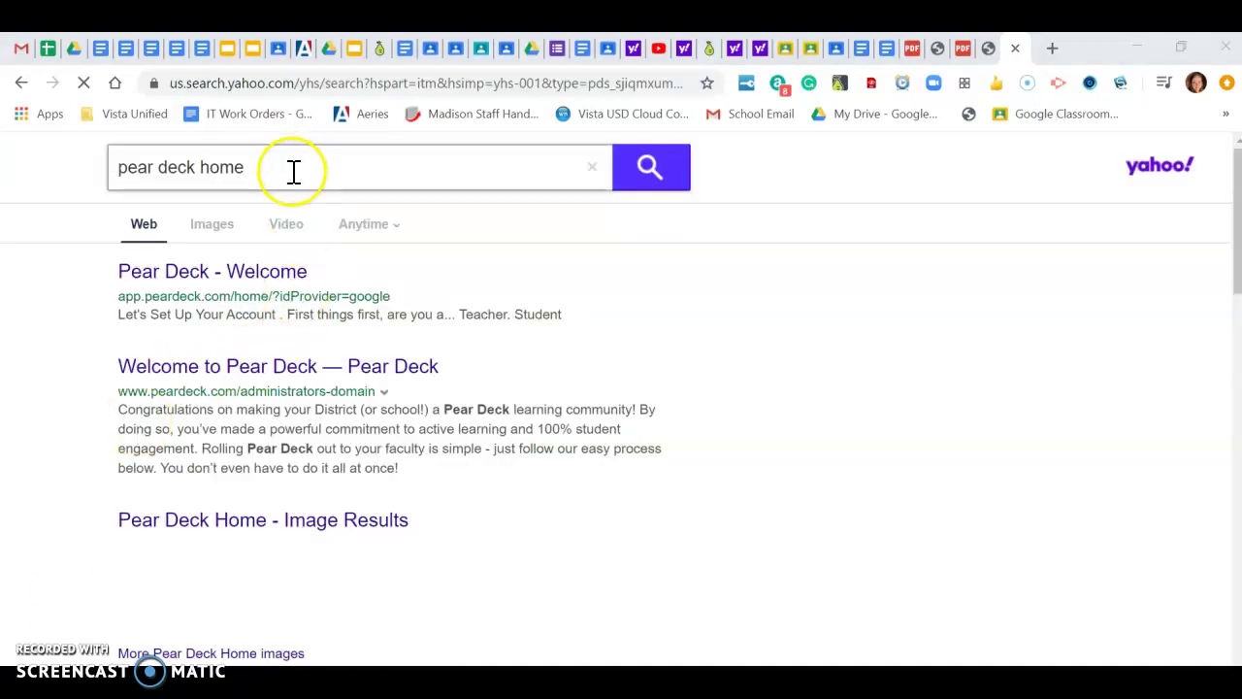
click(249, 281)
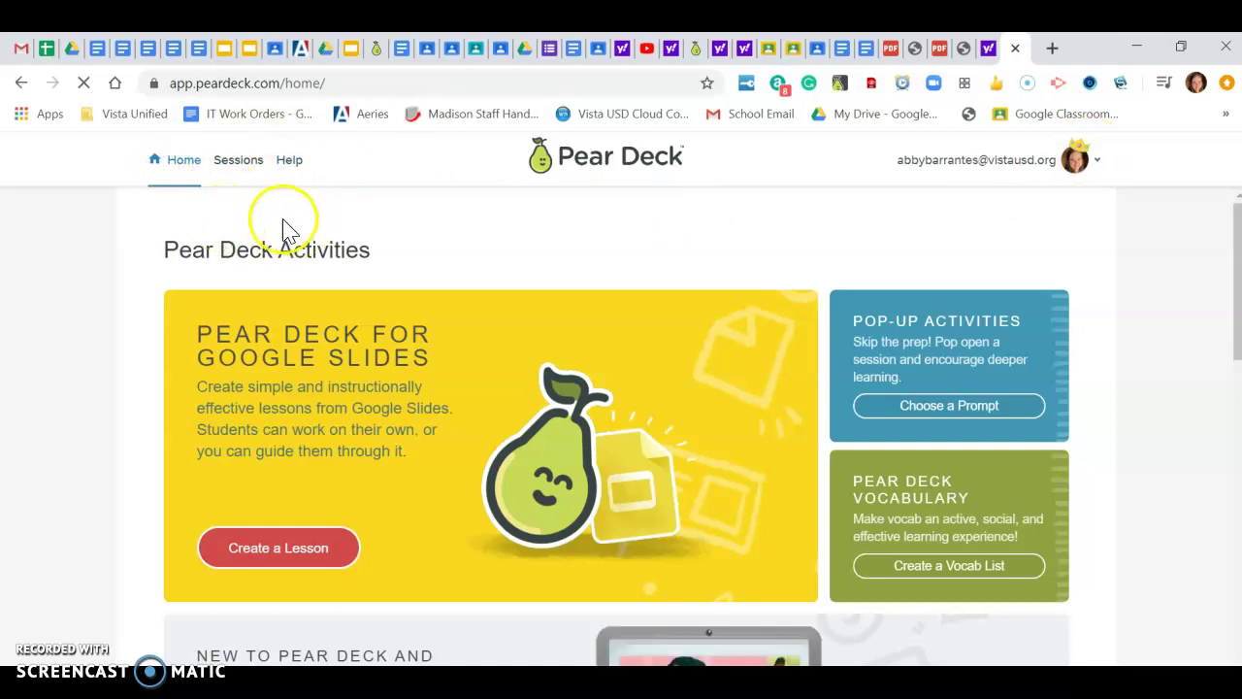
Scroll through the Pear Deck Activities listed on the home page
scroll(462, 490, down, 2)
scroll(462, 490, down, 4)
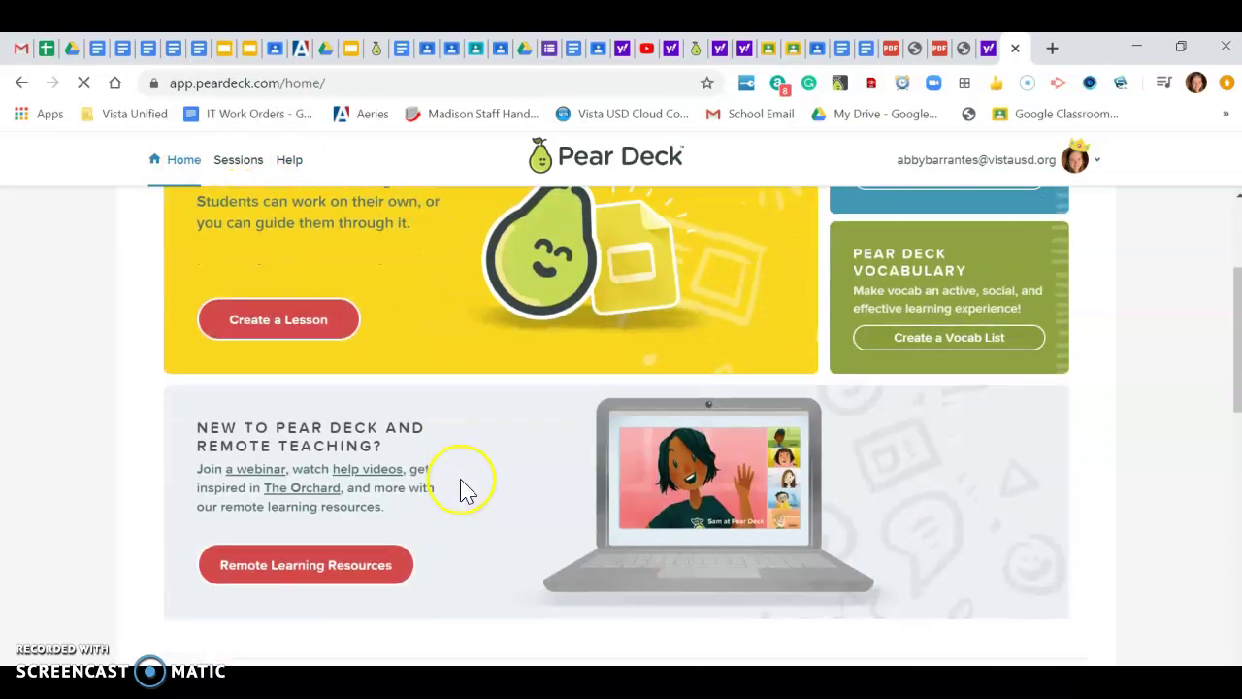
scroll(462, 490, up, 6)
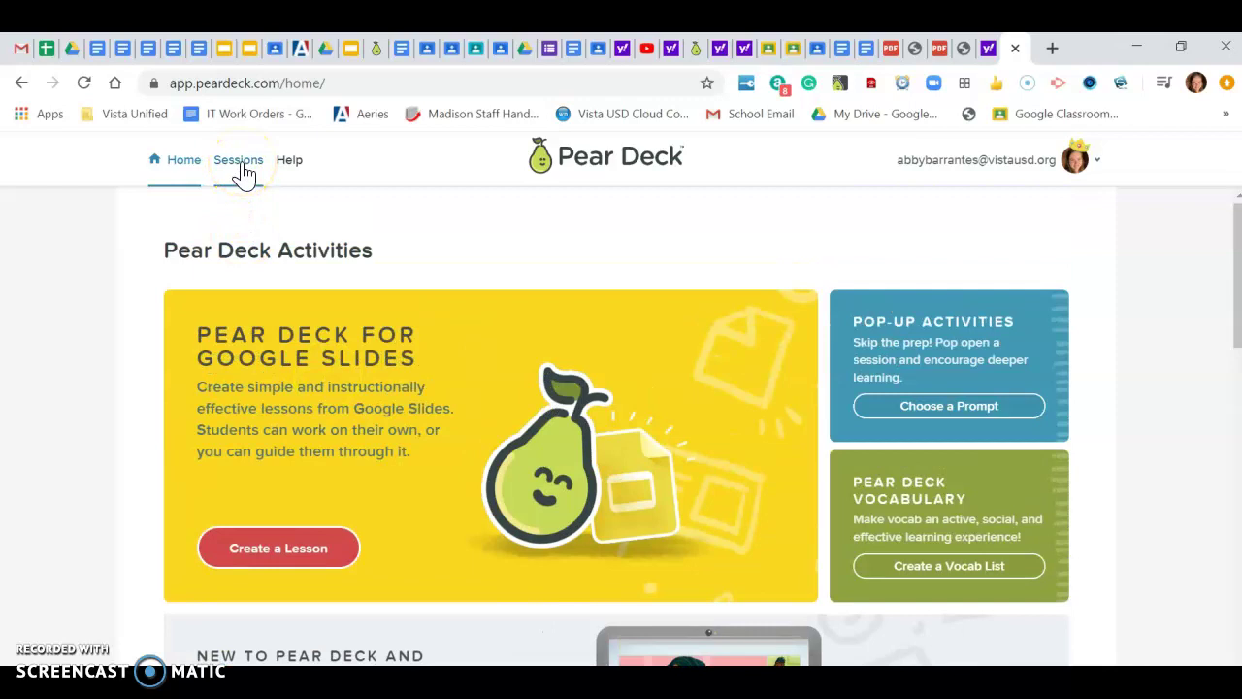
Go to My Sessions and open the Friday 5/1 Unnamed Session
click(243, 171)
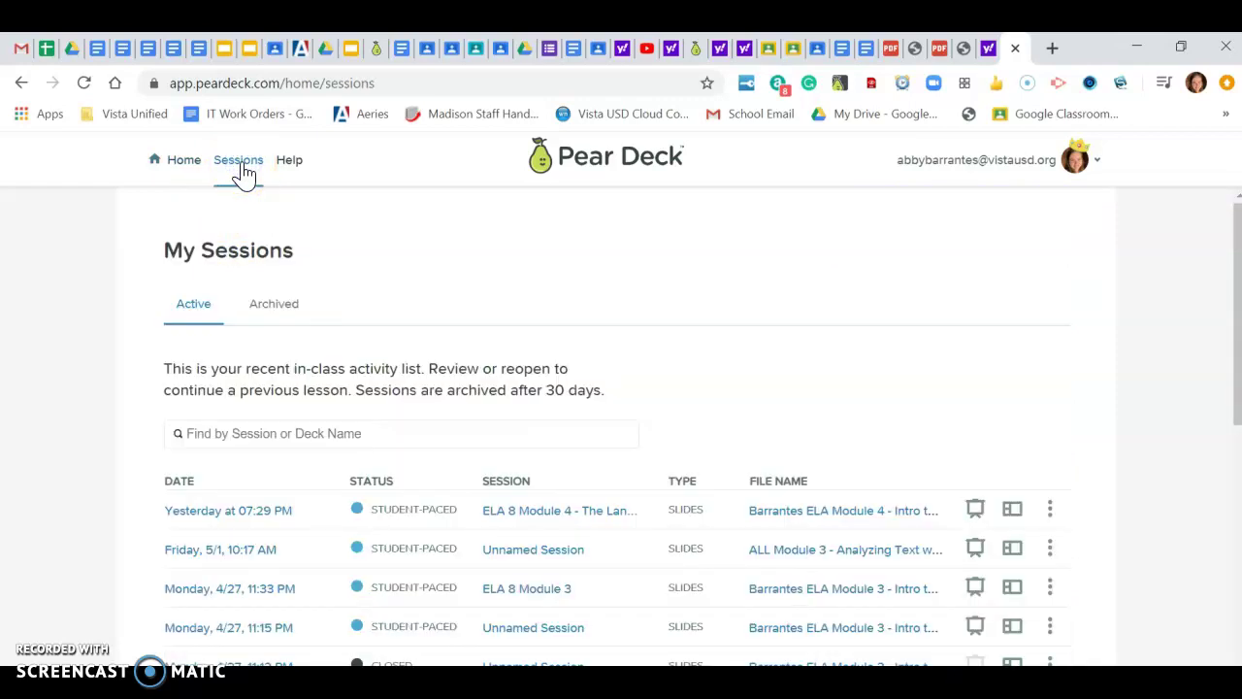
scroll(685, 452, down, 3)
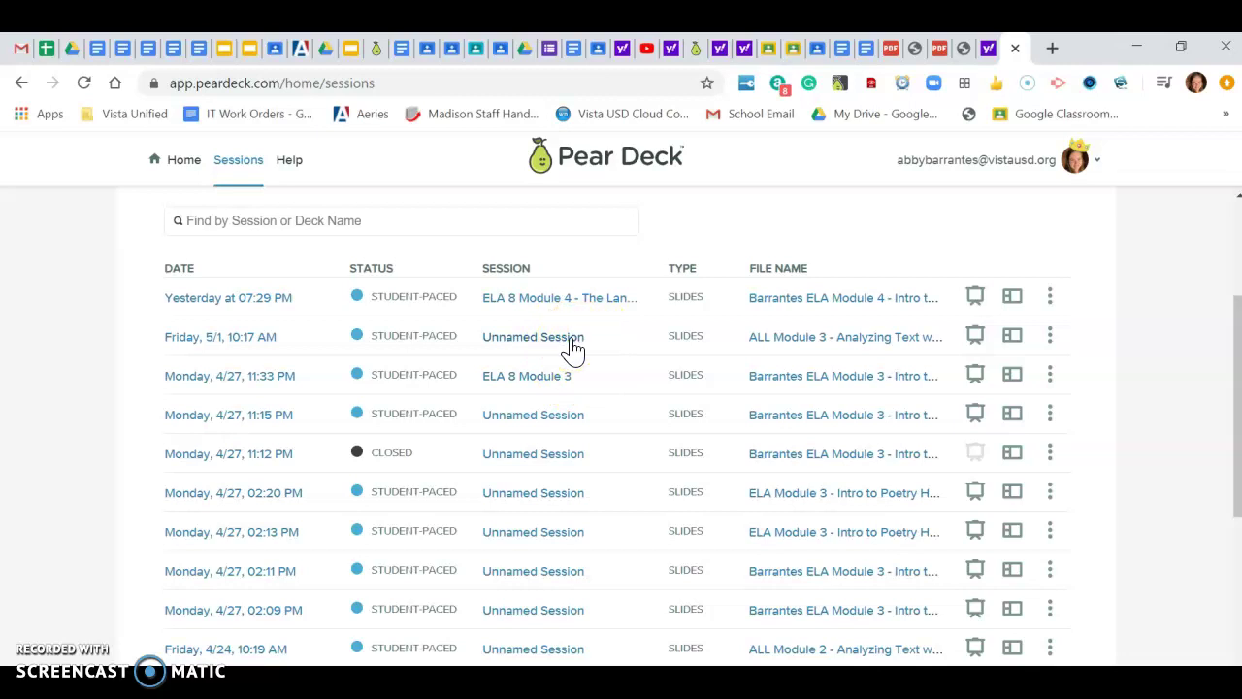
click(533, 340)
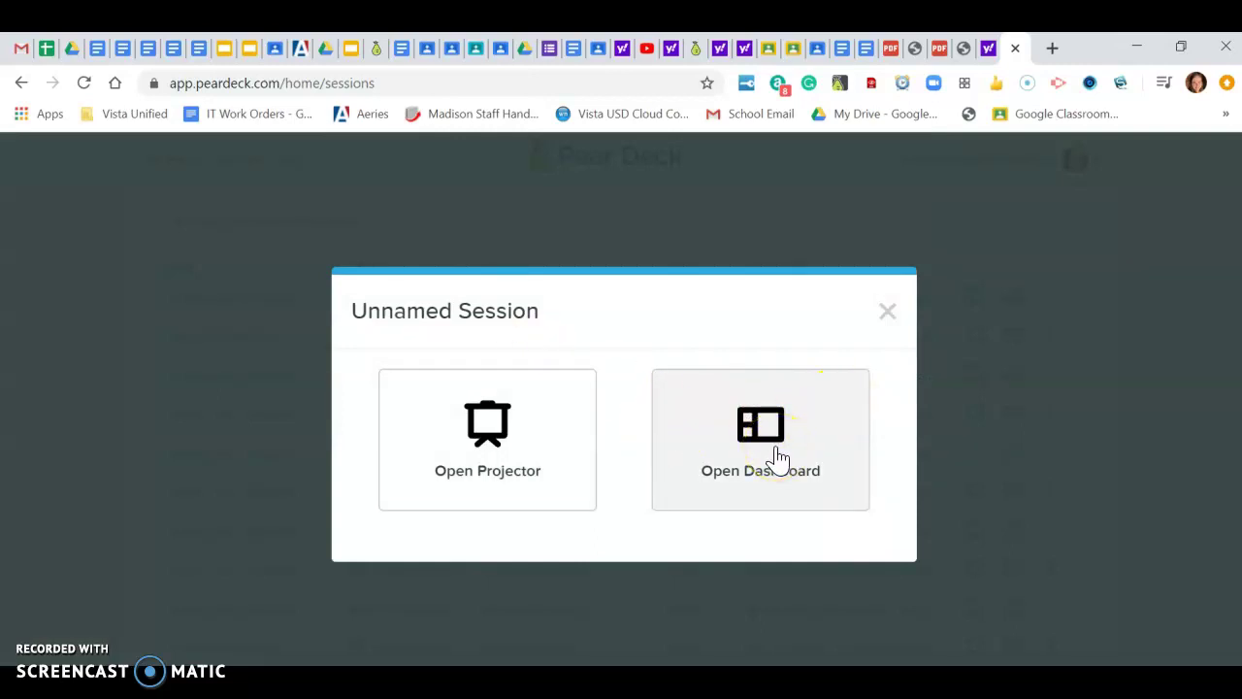
Open the session's teacher dashboard and pick the Ready to Learn Check slide thumbnail
click(776, 458)
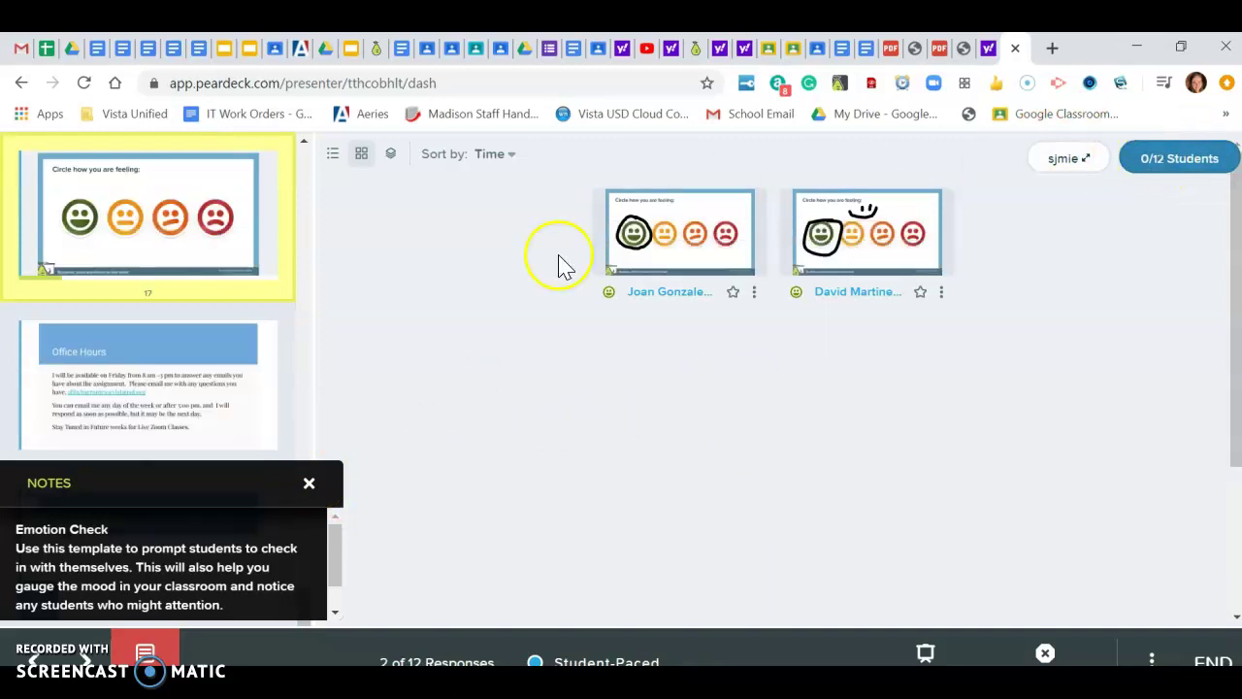
scroll(248, 230, up, 15)
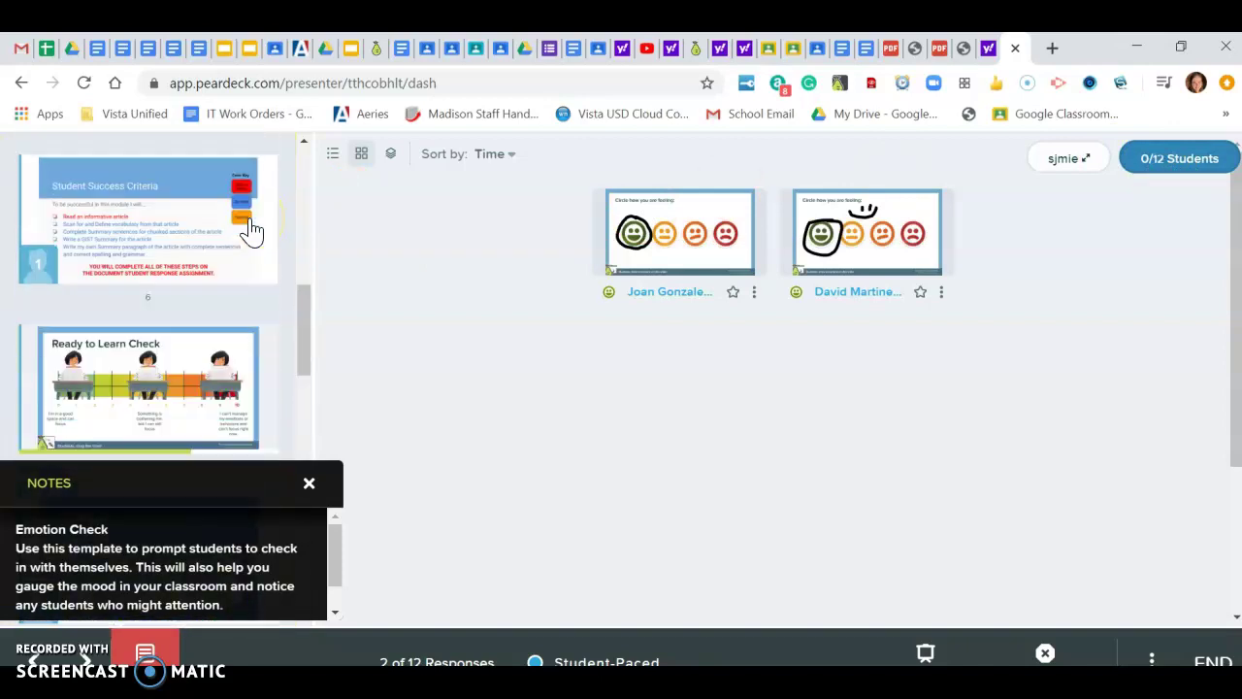
scroll(250, 231, up, 10)
scroll(251, 230, down, 10)
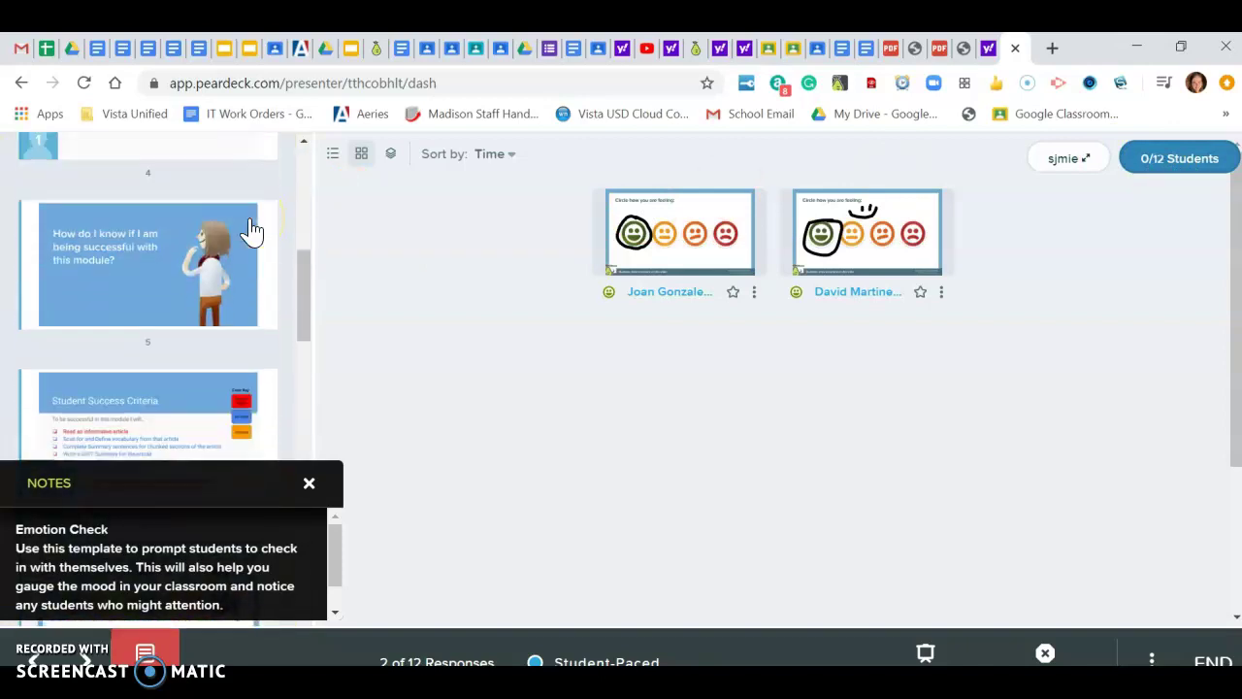
scroll(250, 230, down, 1)
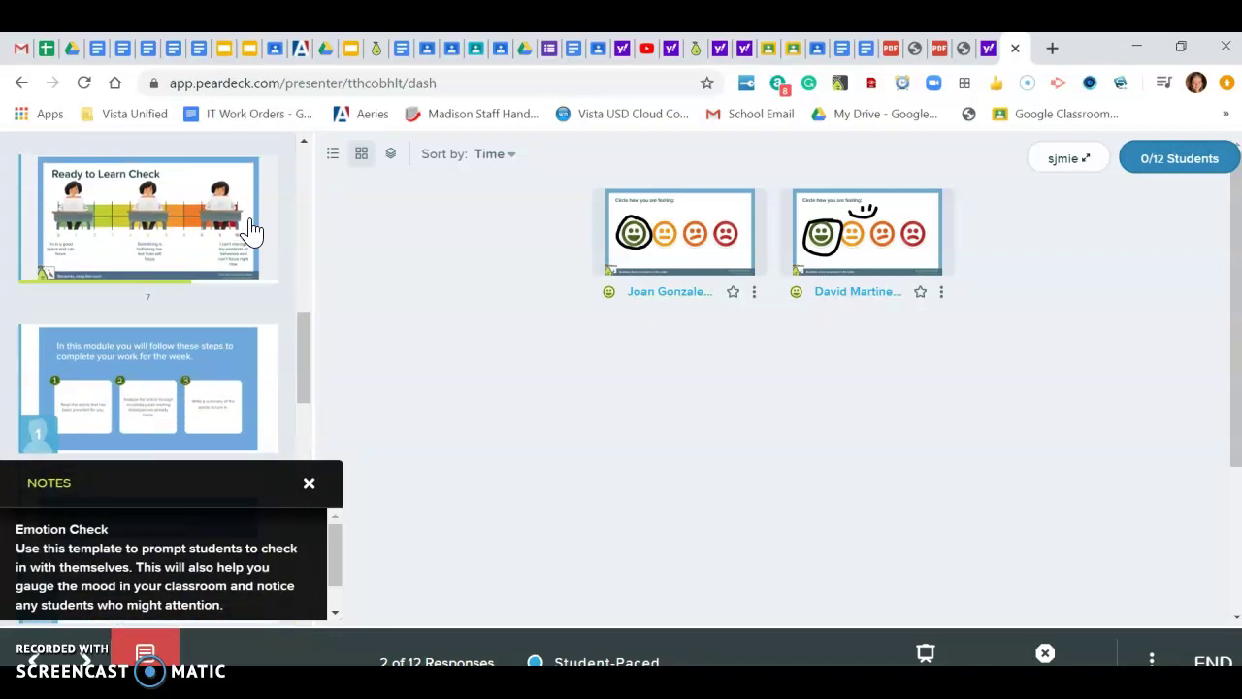
click(238, 212)
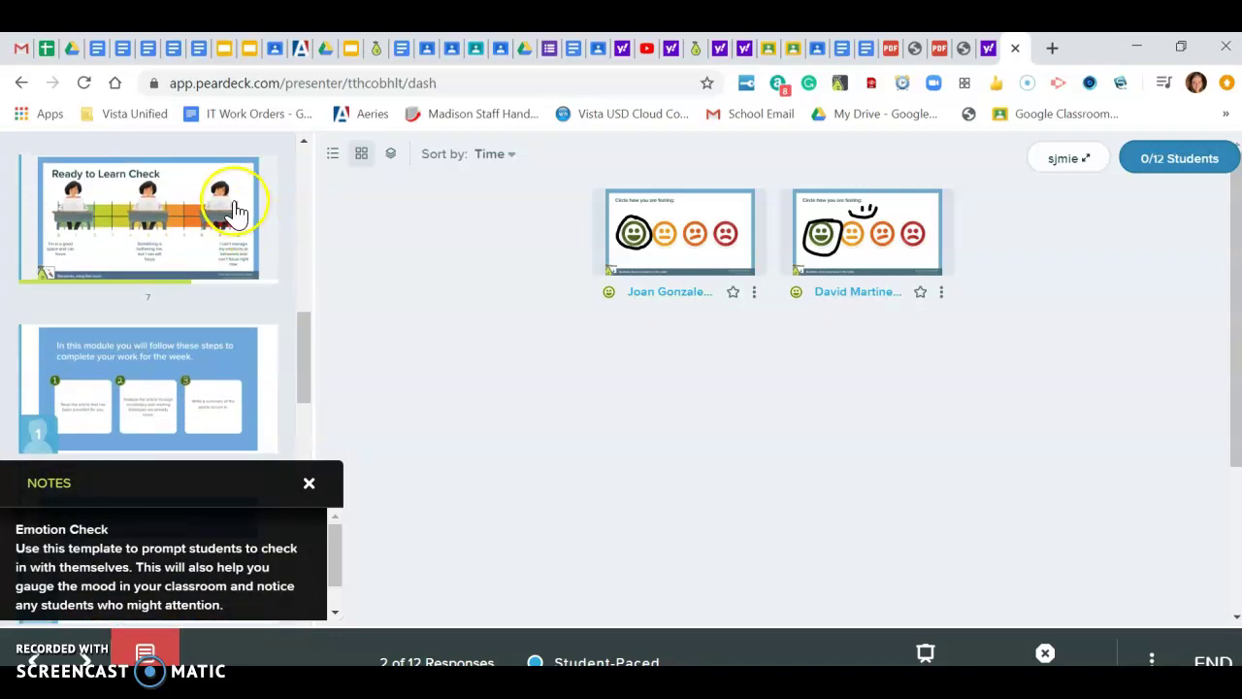
Review the Ready to Learn Check responses, 8 of 12 on the 0–10 scale, then scroll the thumbnails
click(184, 201)
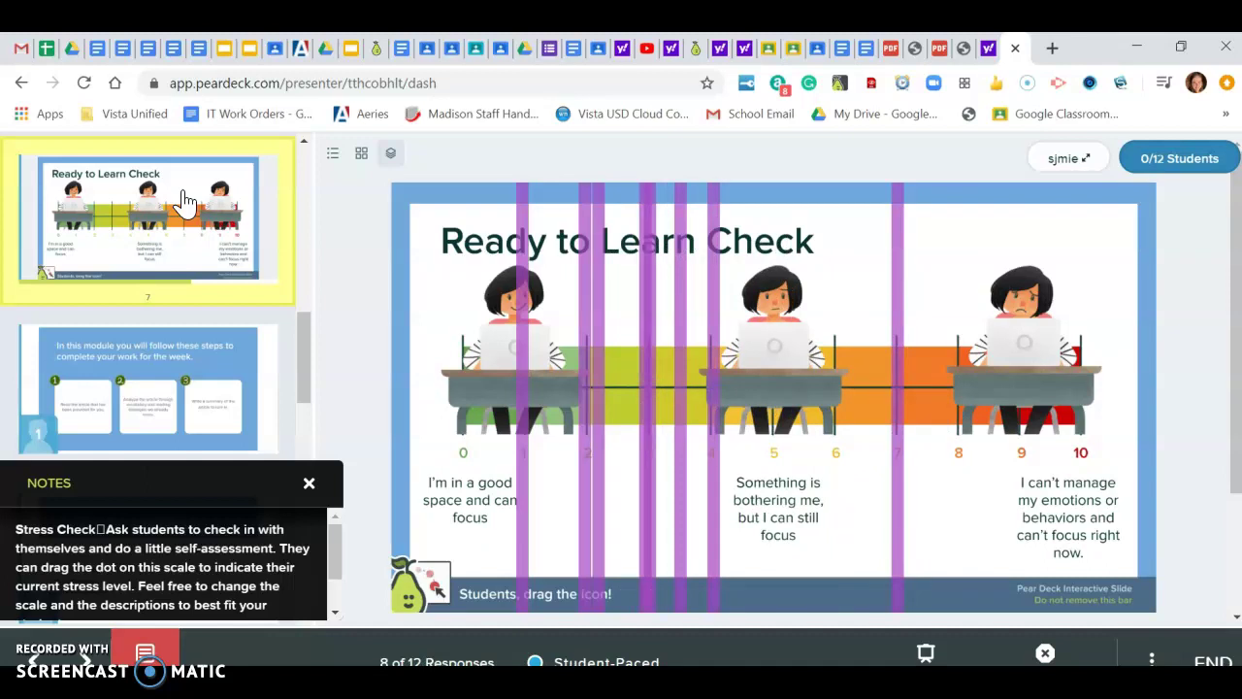
scroll(563, 345, down, 3)
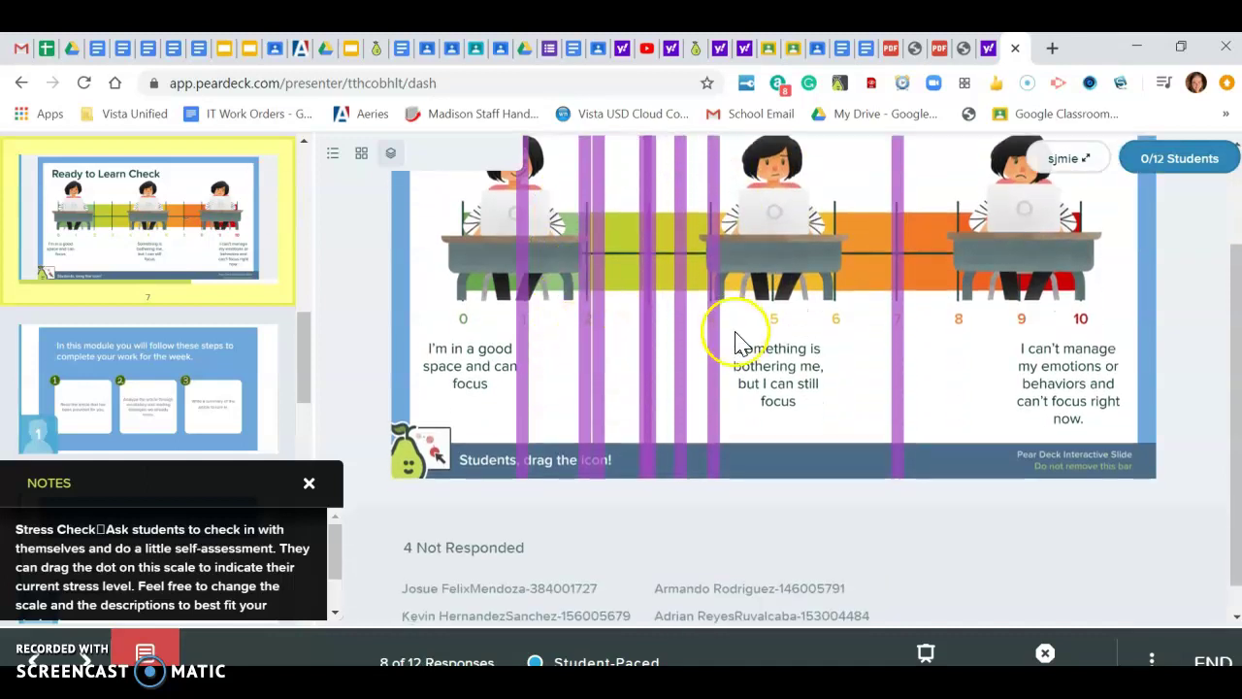
mouse_move(903, 374)
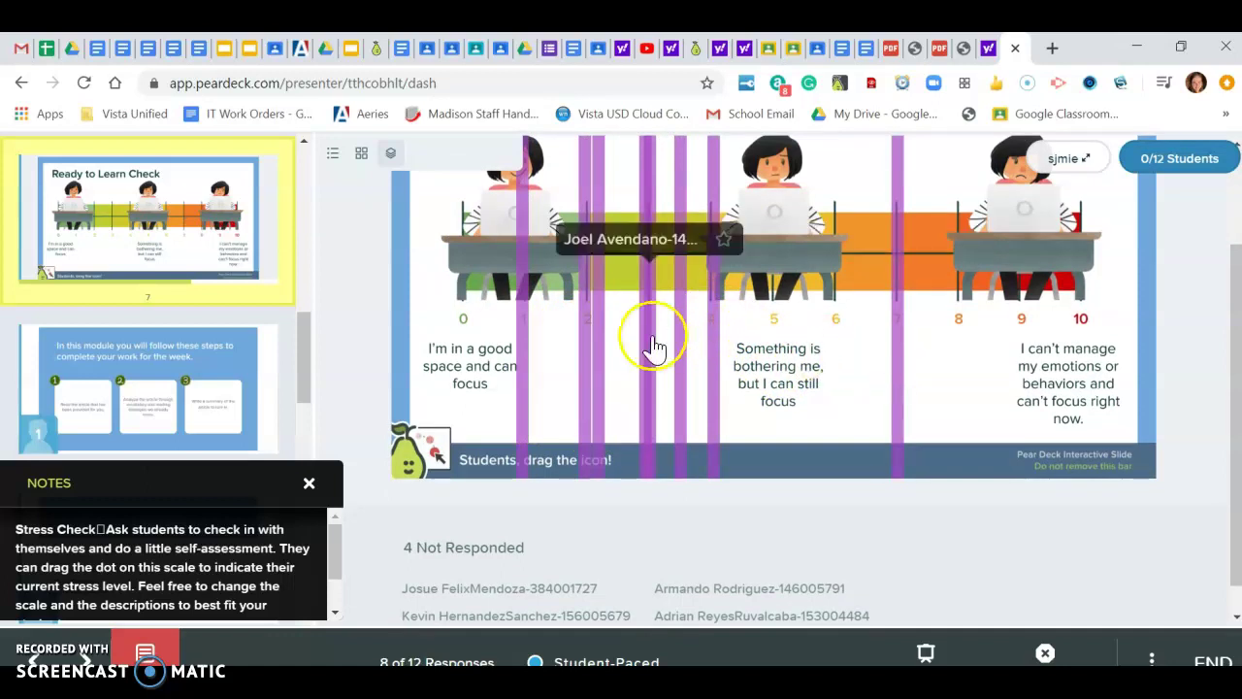
mouse_move(715, 349)
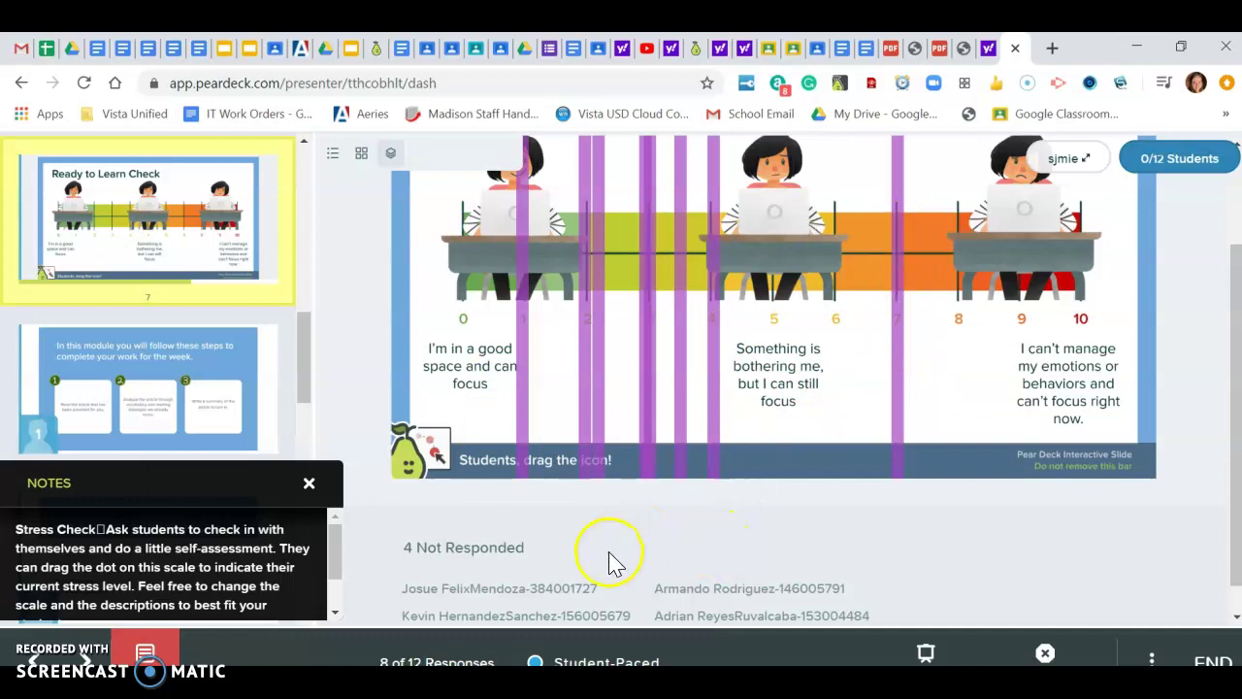
scroll(611, 563, down, 1)
scroll(560, 515, up, 3)
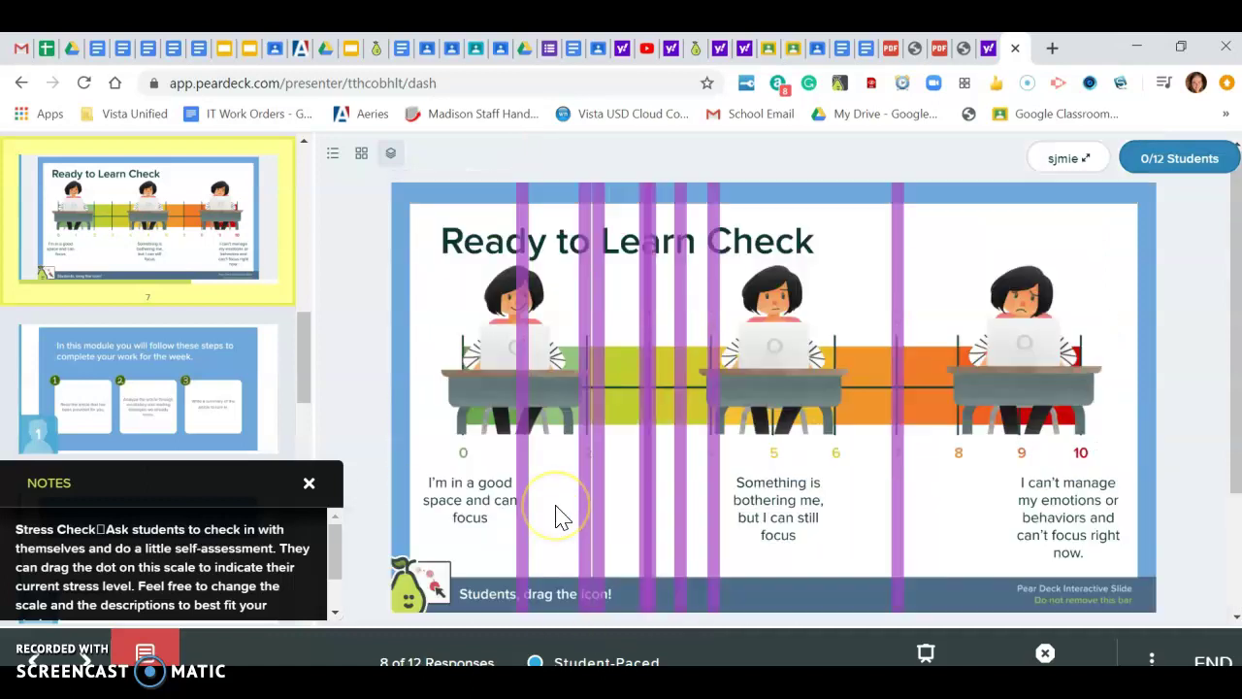
scroll(225, 244, down, 5)
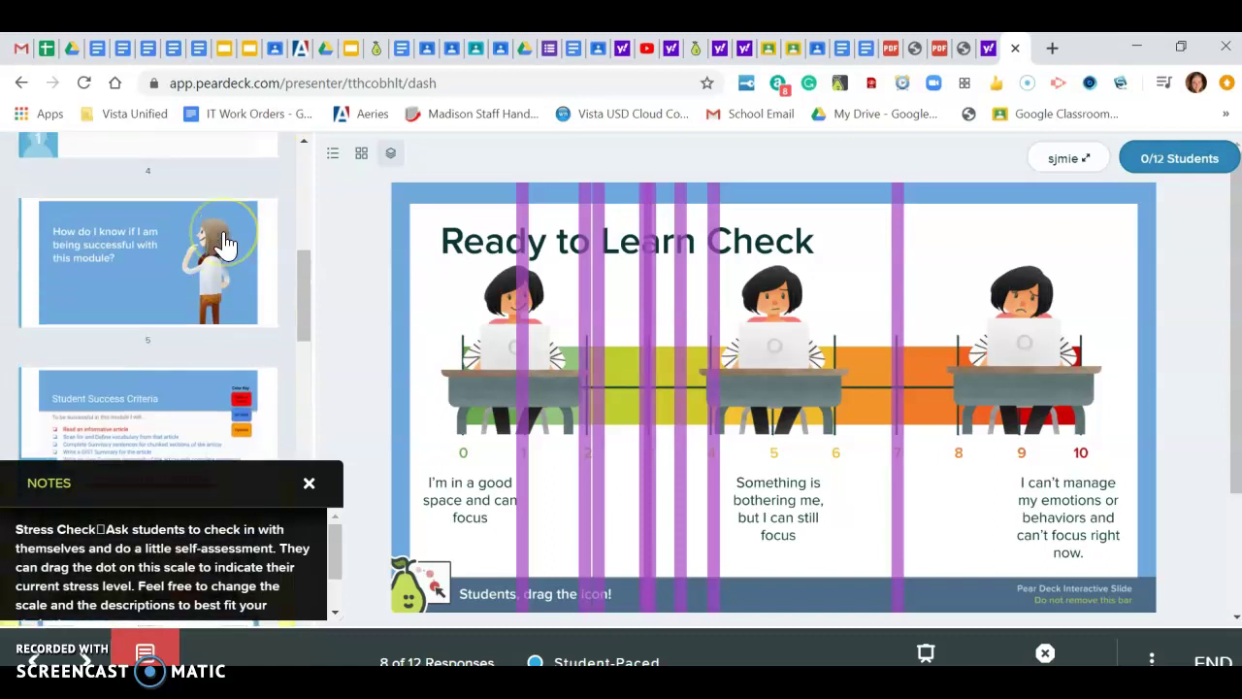
scroll(226, 243, up, 5)
scroll(225, 244, down, 3)
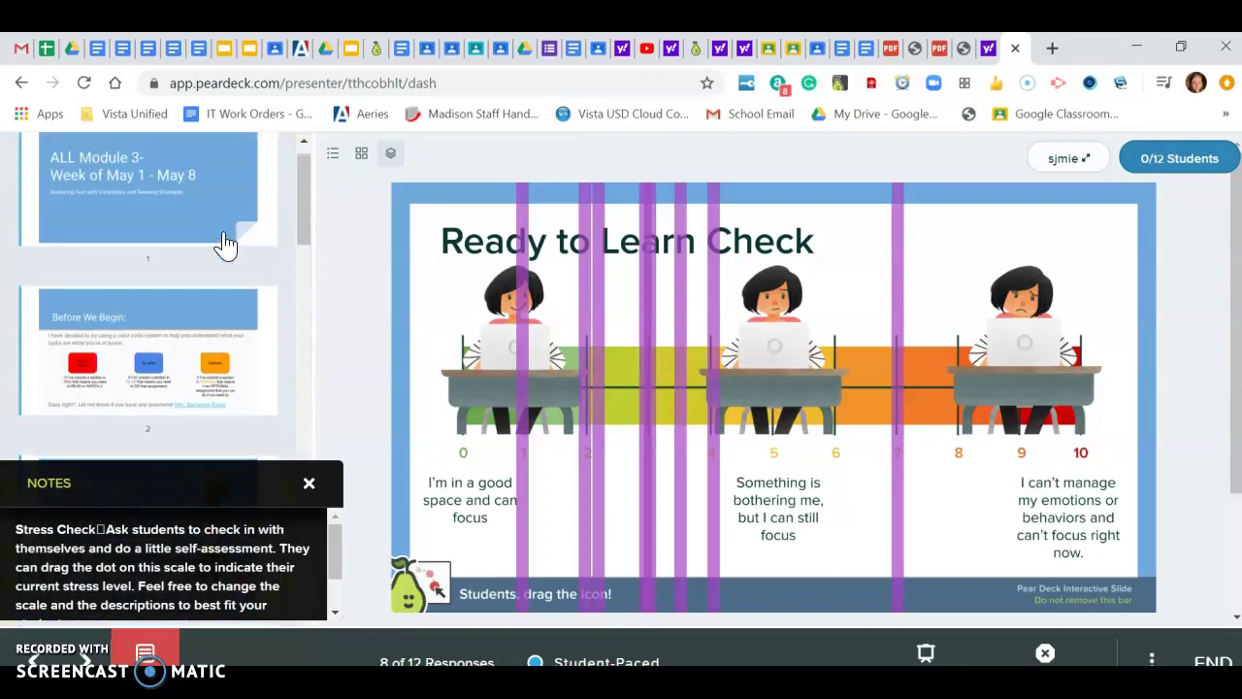
scroll(226, 243, down, 15)
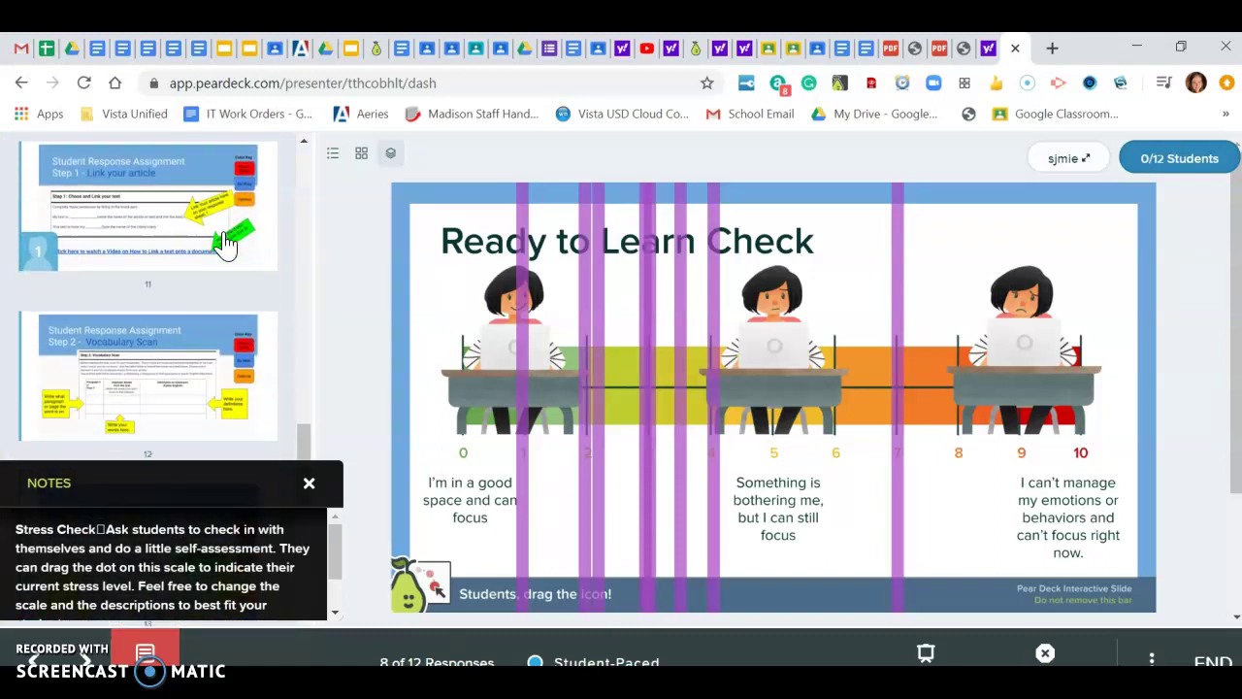
scroll(225, 244, down, 9)
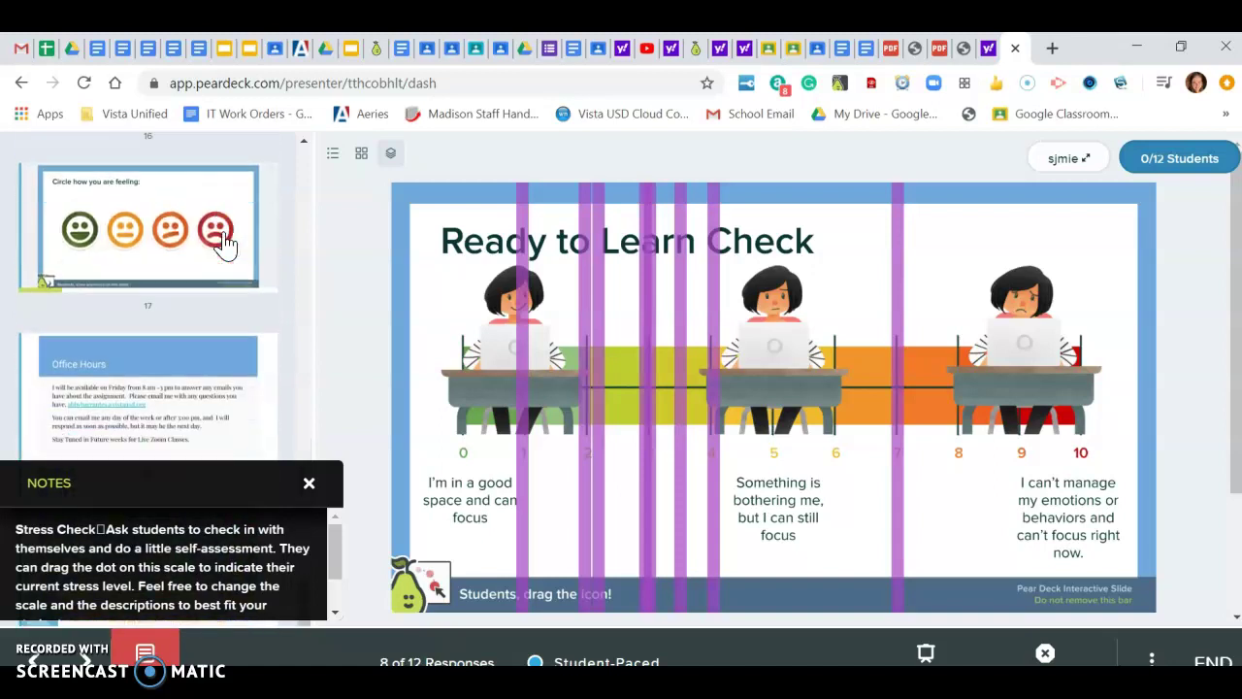
Show the feeling-check responses, compare List, Grid and Overlaid layouts, and settle on List Layout
click(223, 238)
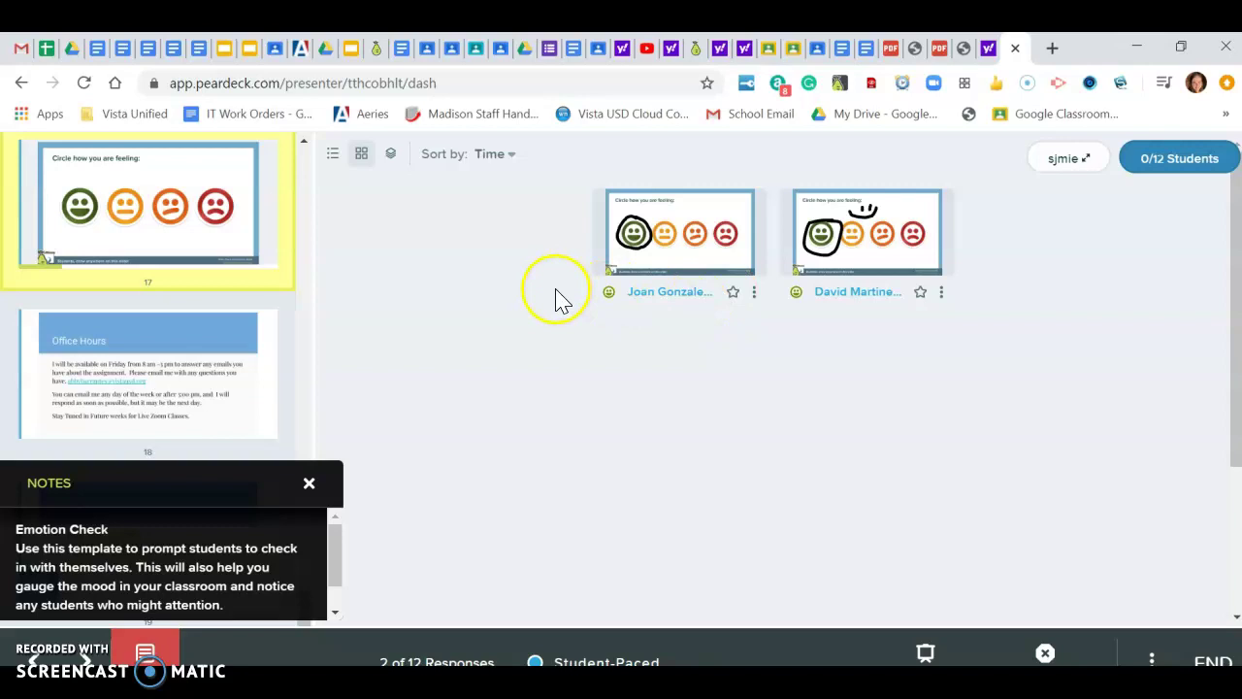
click(333, 155)
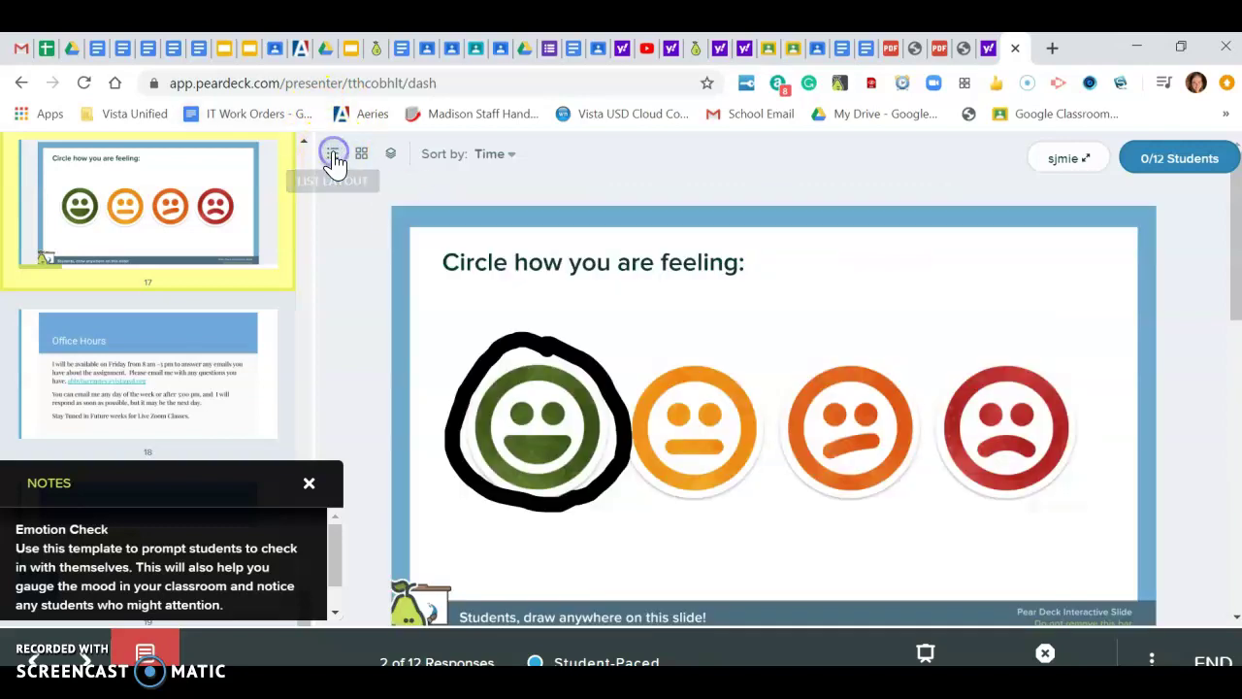
scroll(647, 306, down, 10)
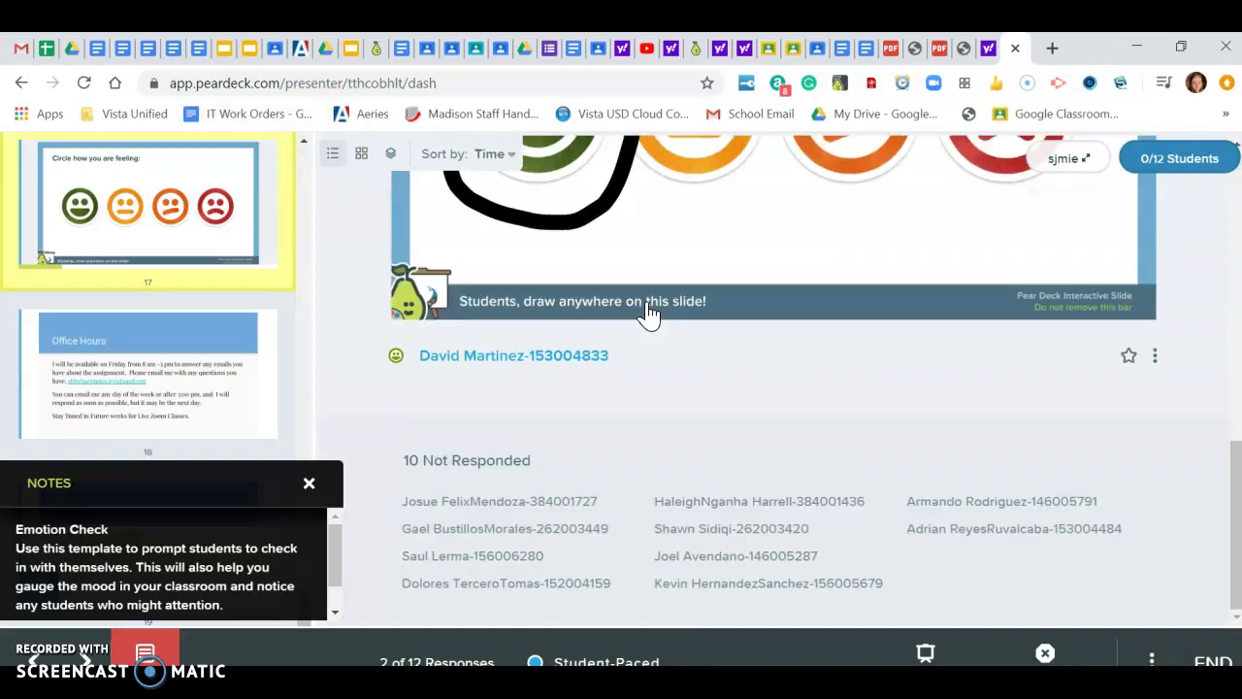
scroll(647, 313, up, 10)
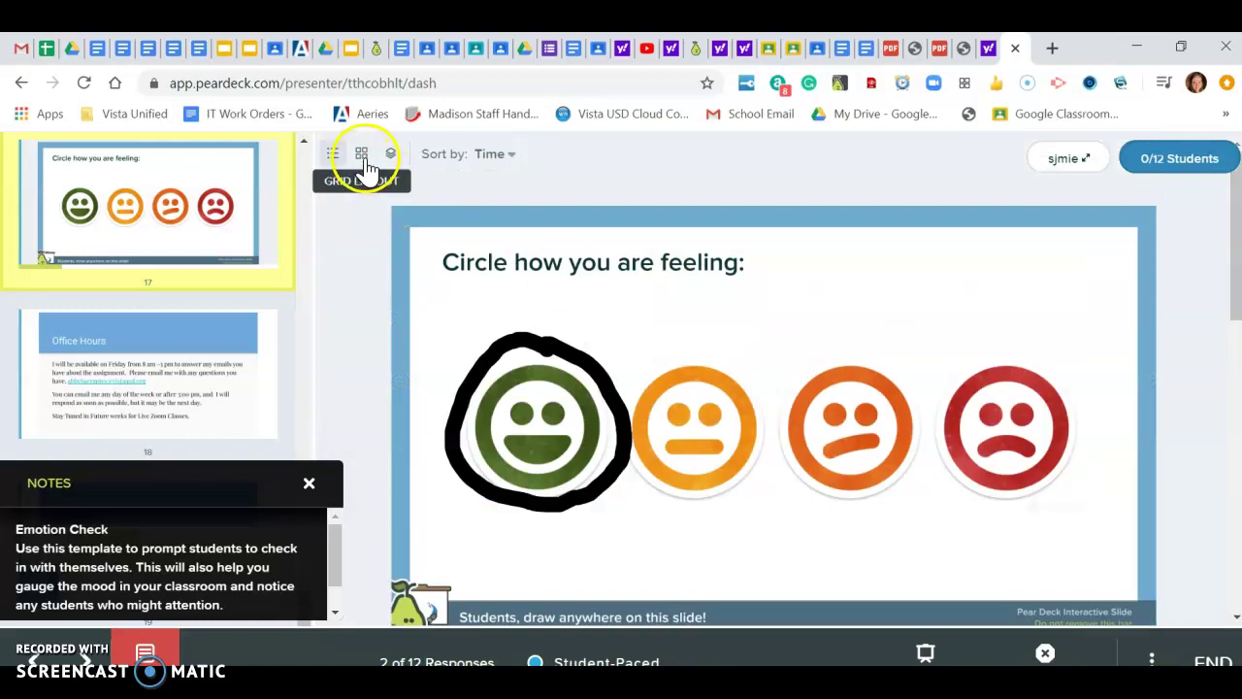
click(365, 162)
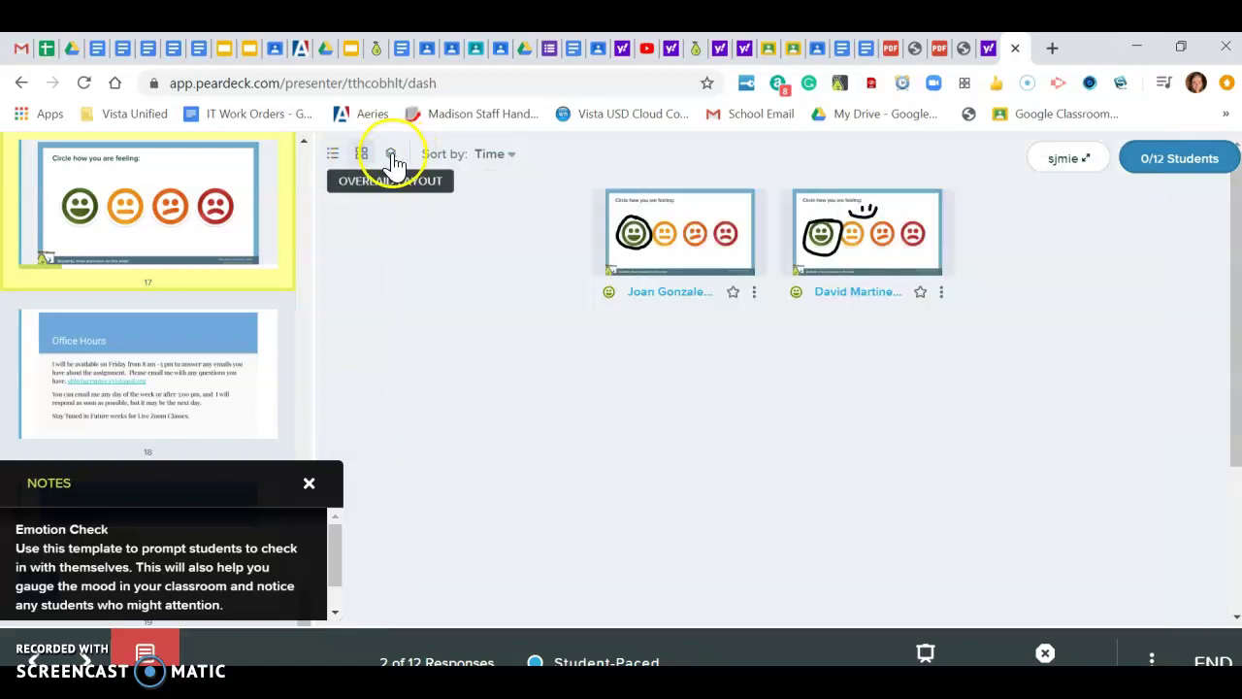
click(392, 159)
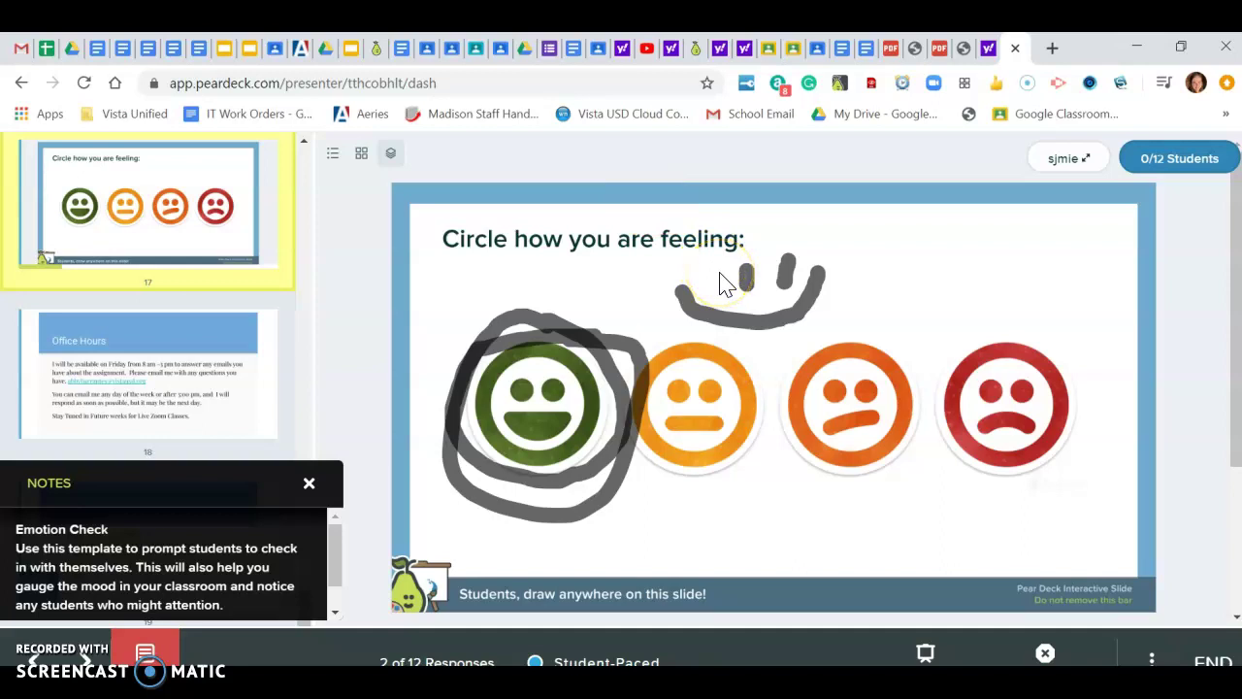
click(333, 158)
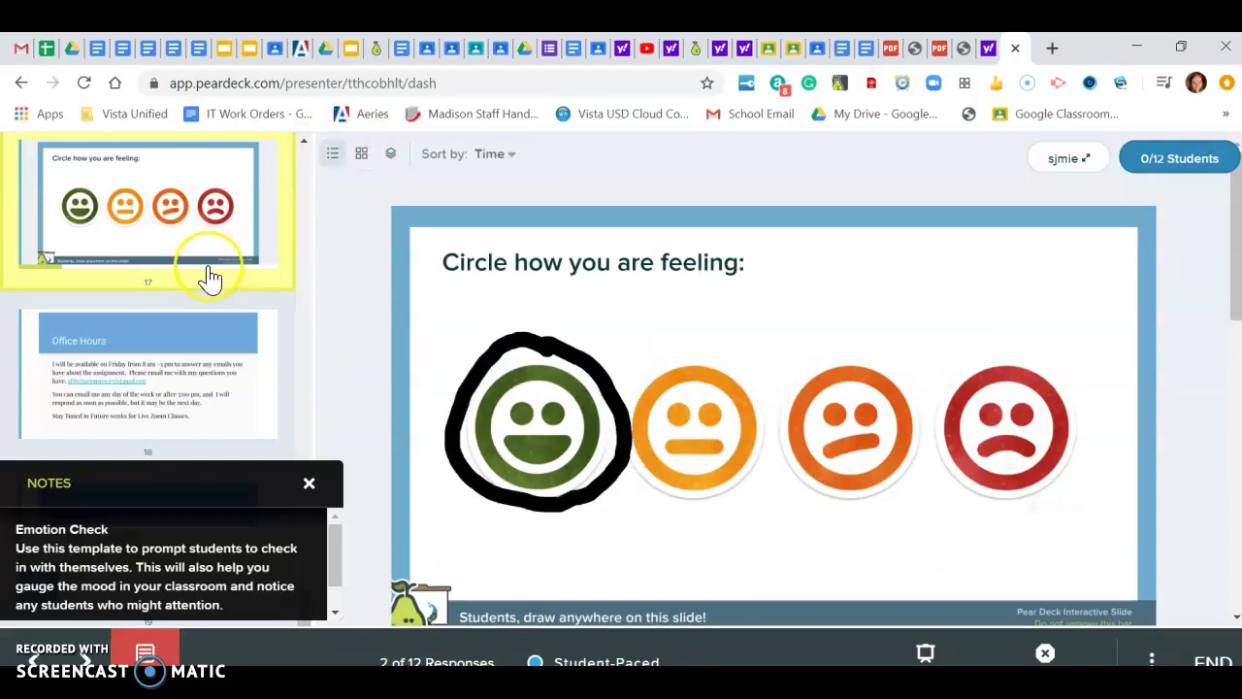
scroll(211, 279, up, 20)
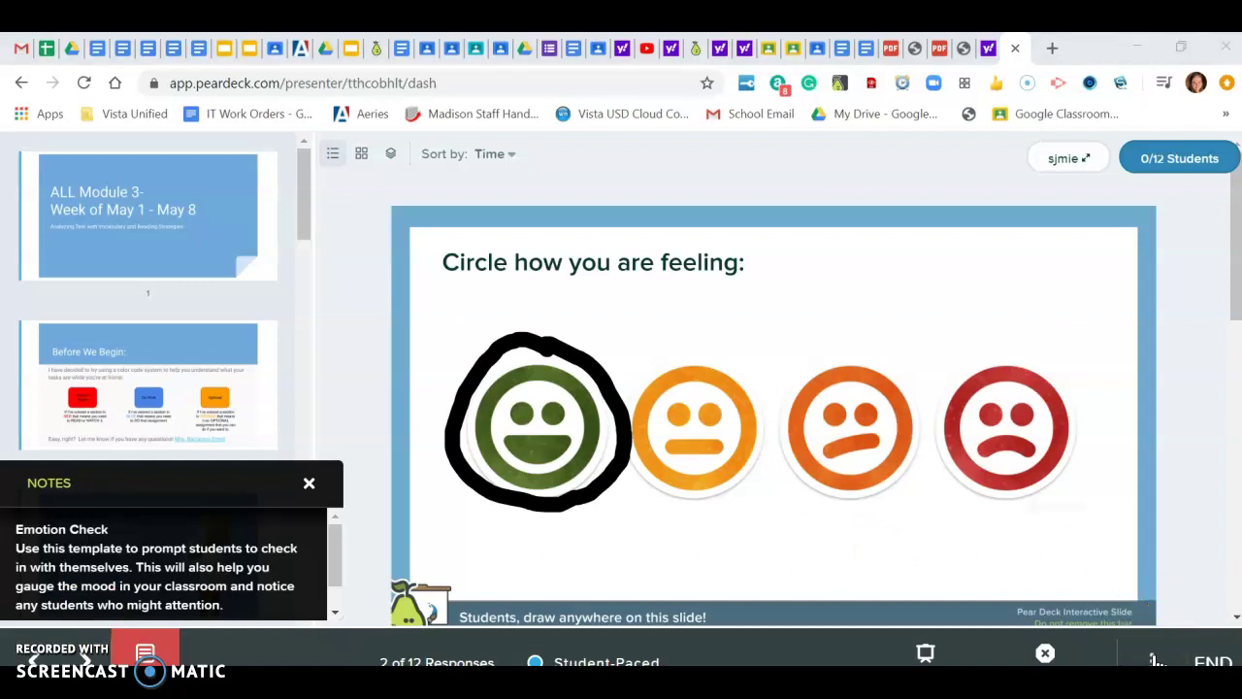
Name the unnamed session 'ALL Module 3' from the session options and save the name
click(1156, 660)
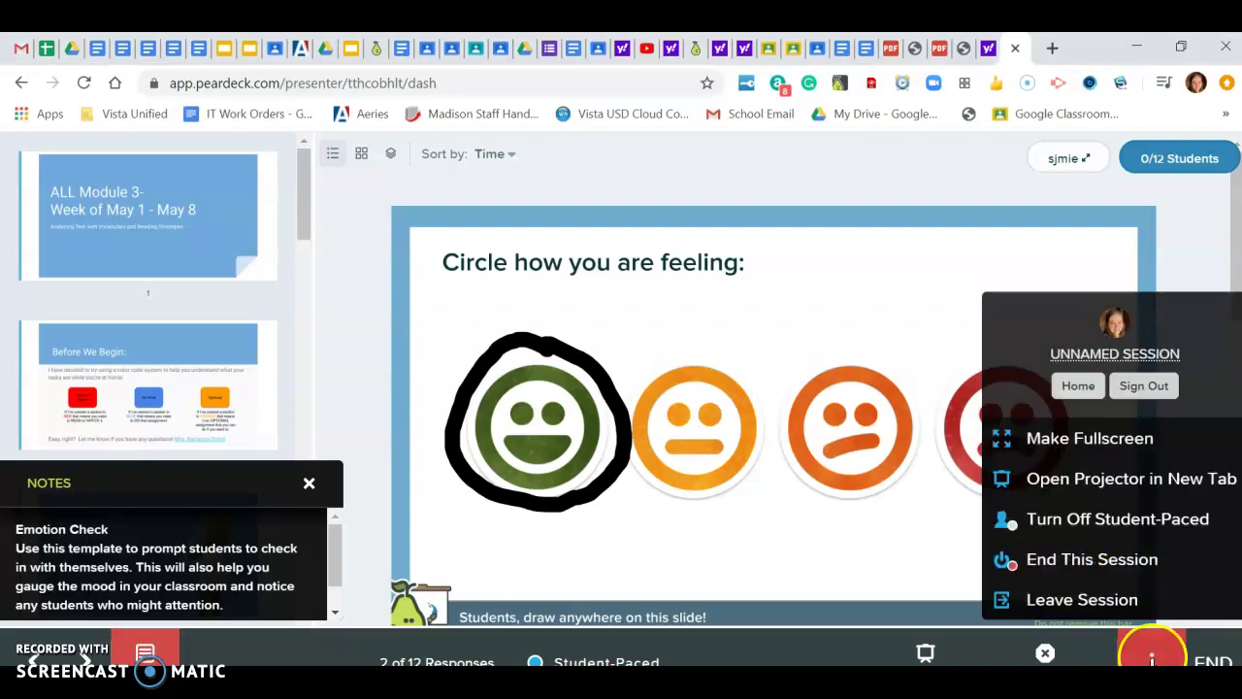
click(1134, 357)
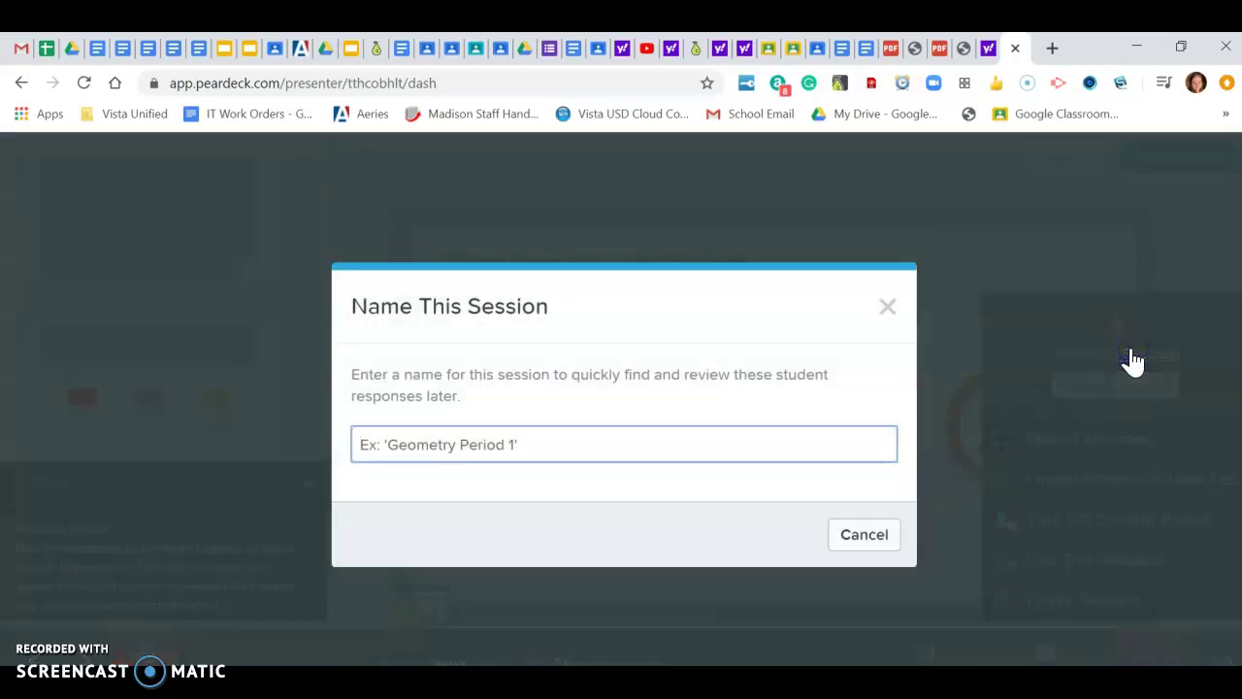
click(719, 428)
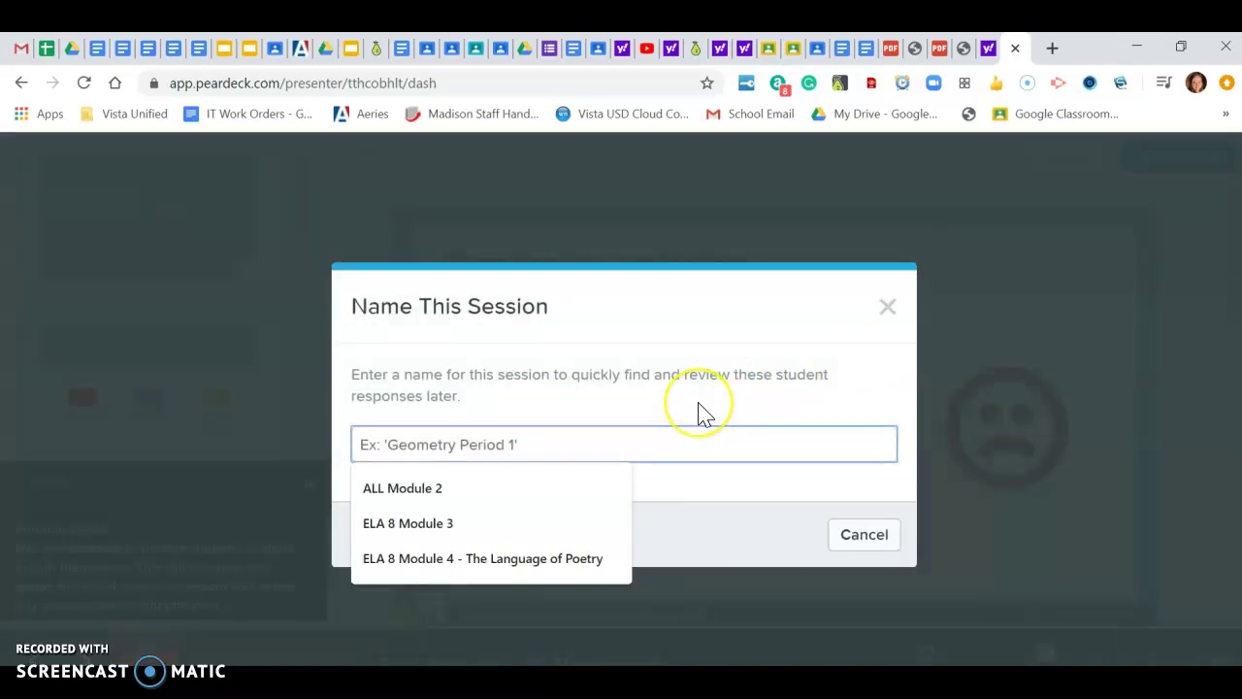
text(Al)
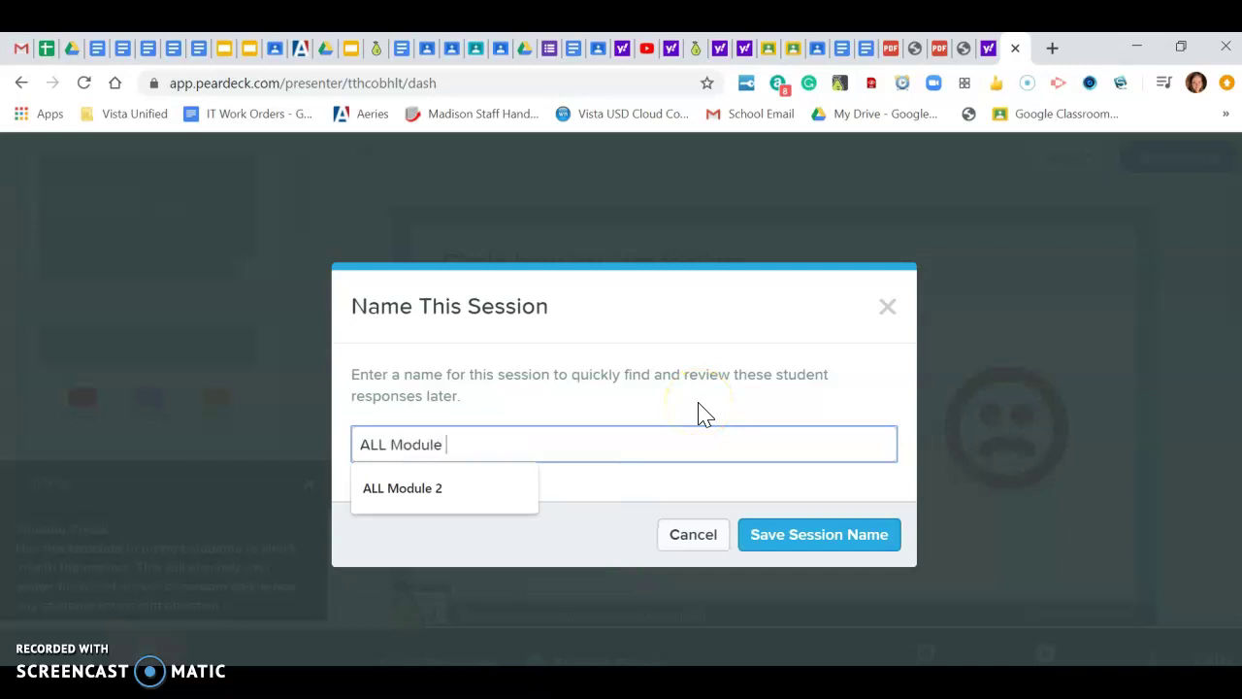
text(L Module 3)
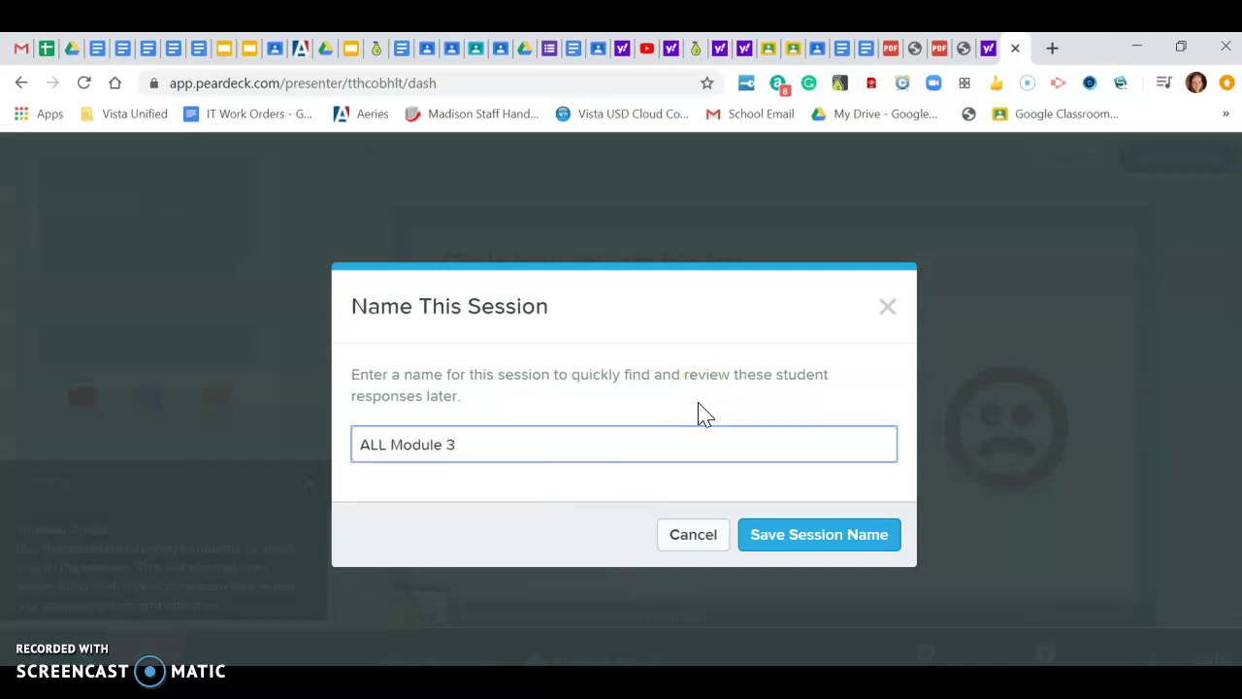
click(886, 541)
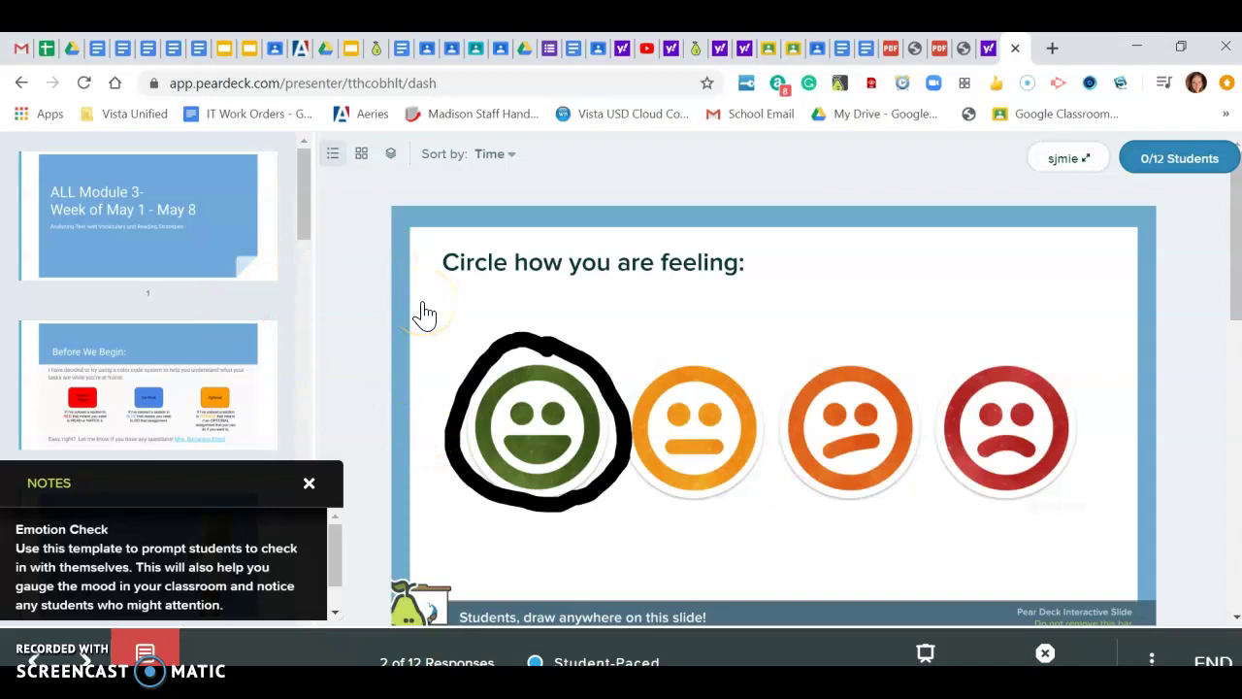
End the presenter session while leaving it open so students can keep working
click(1214, 660)
click(1213, 663)
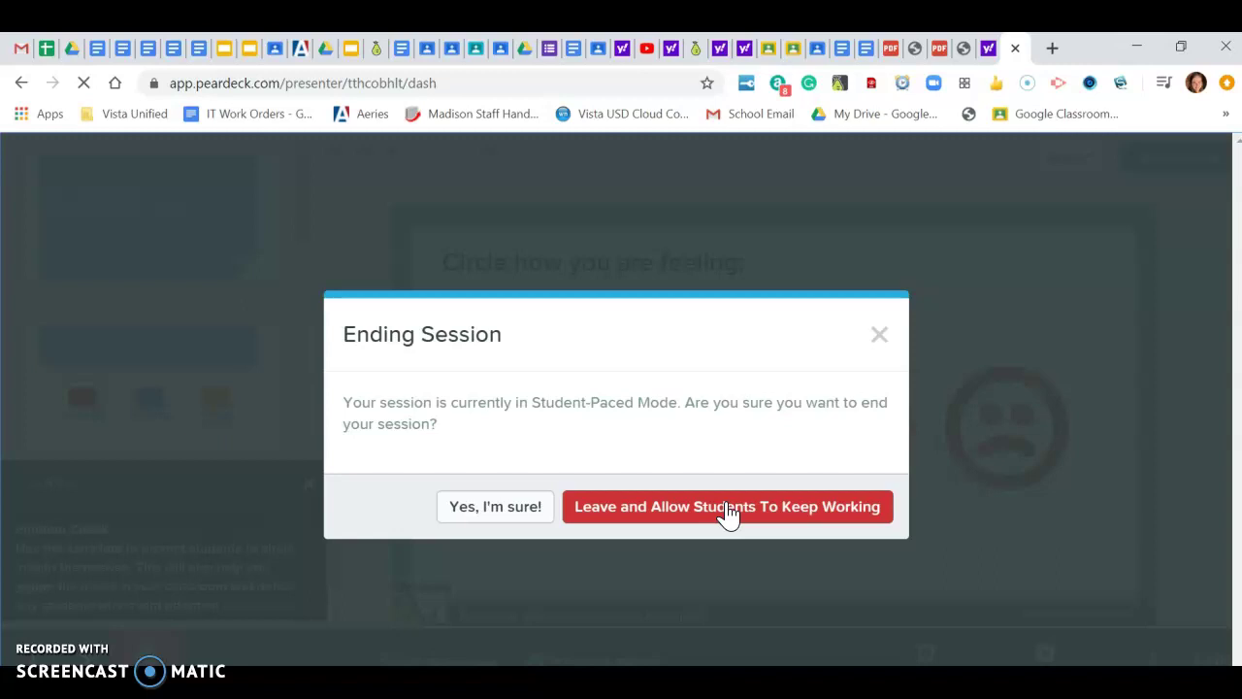
click(728, 509)
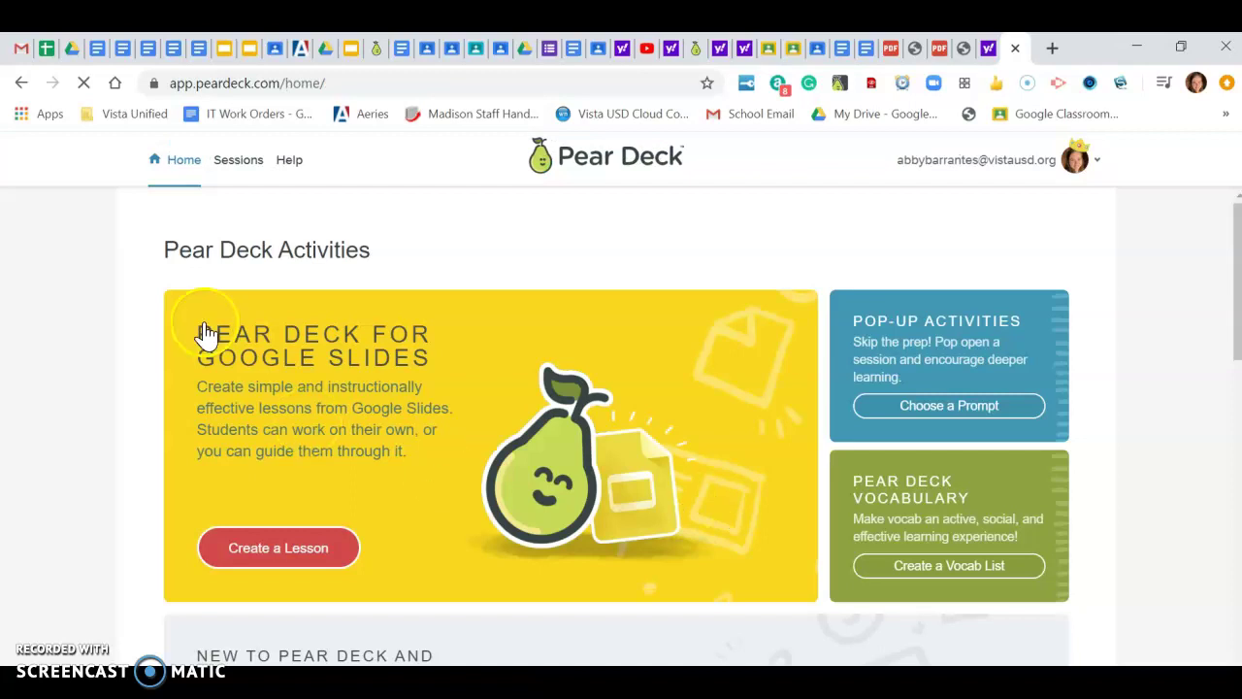
Open My Sessions and scroll to find ALL Module 3, still student-paced
click(239, 159)
click(602, 326)
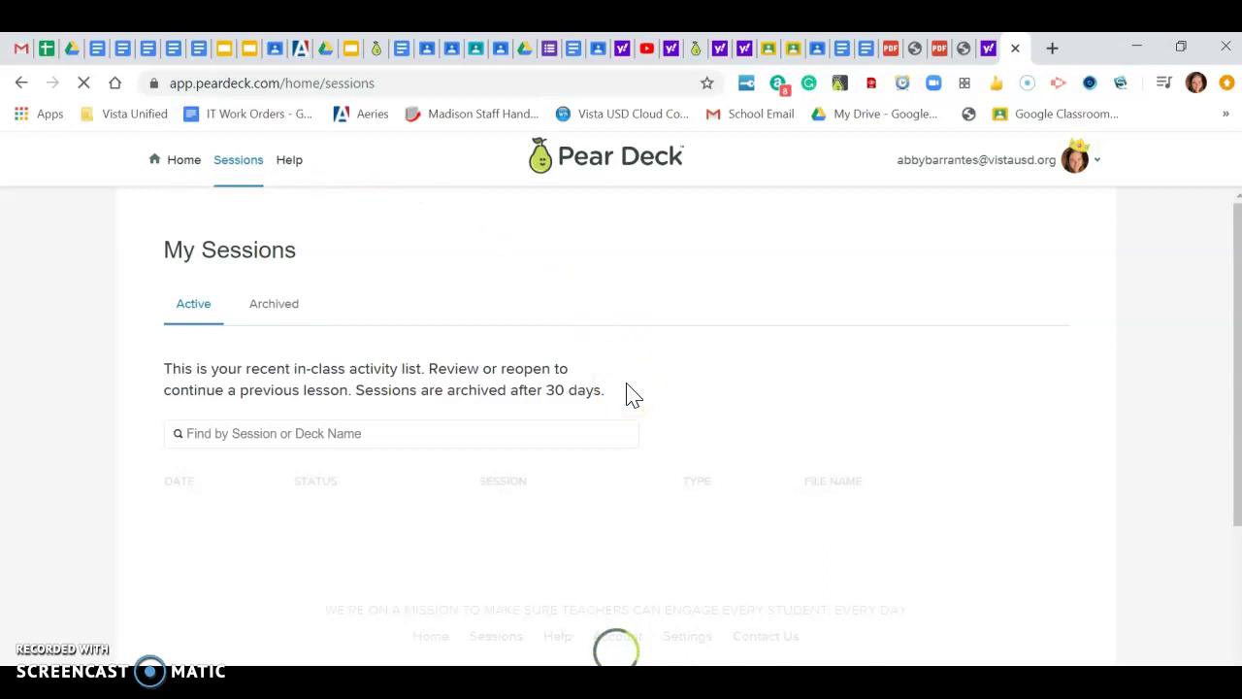
scroll(558, 472, down, 2)
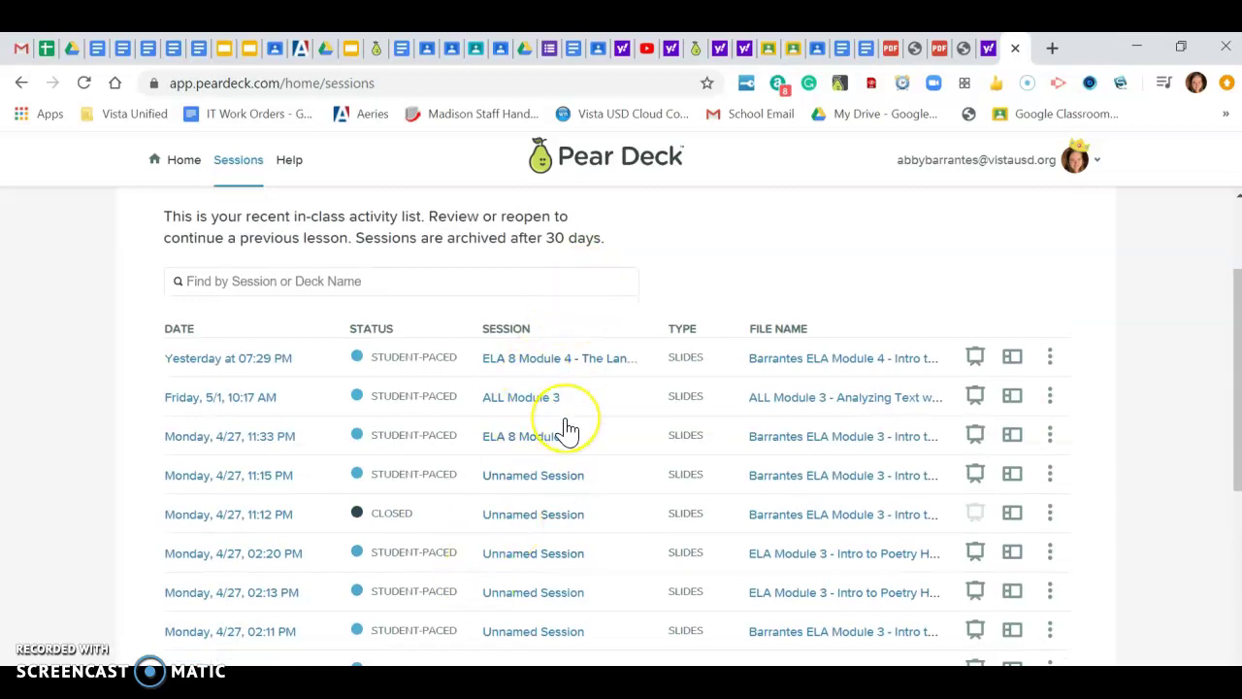
scroll(563, 430, up, 2)
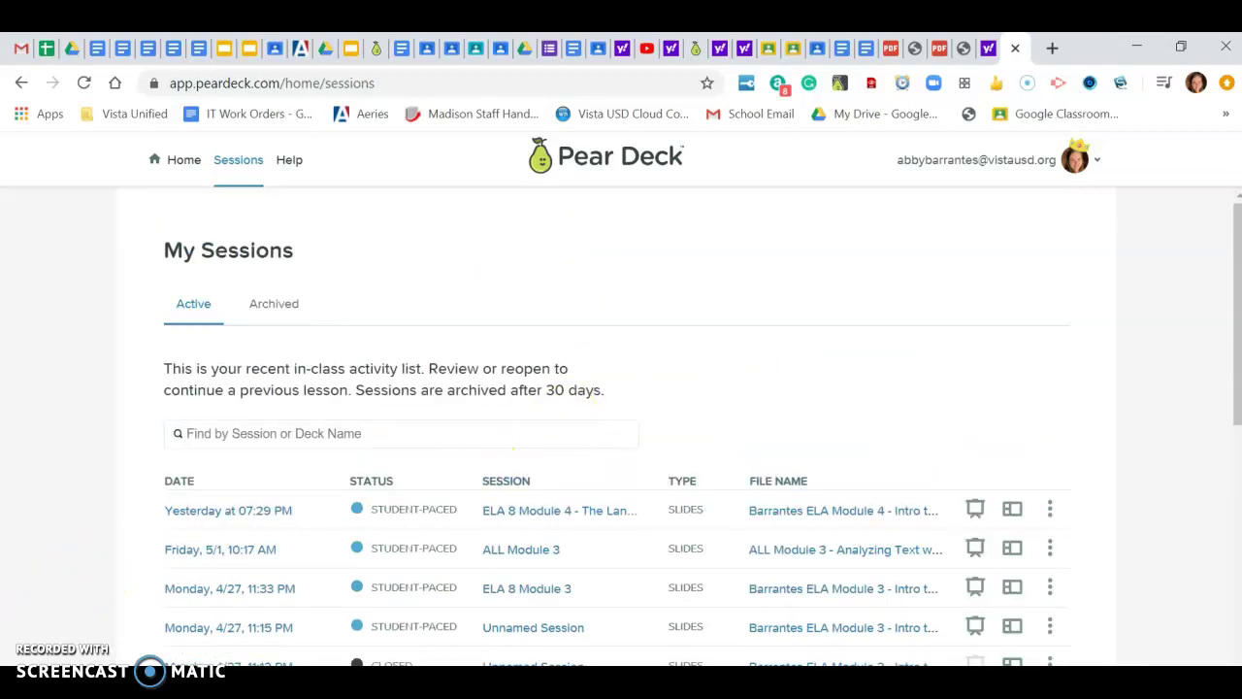